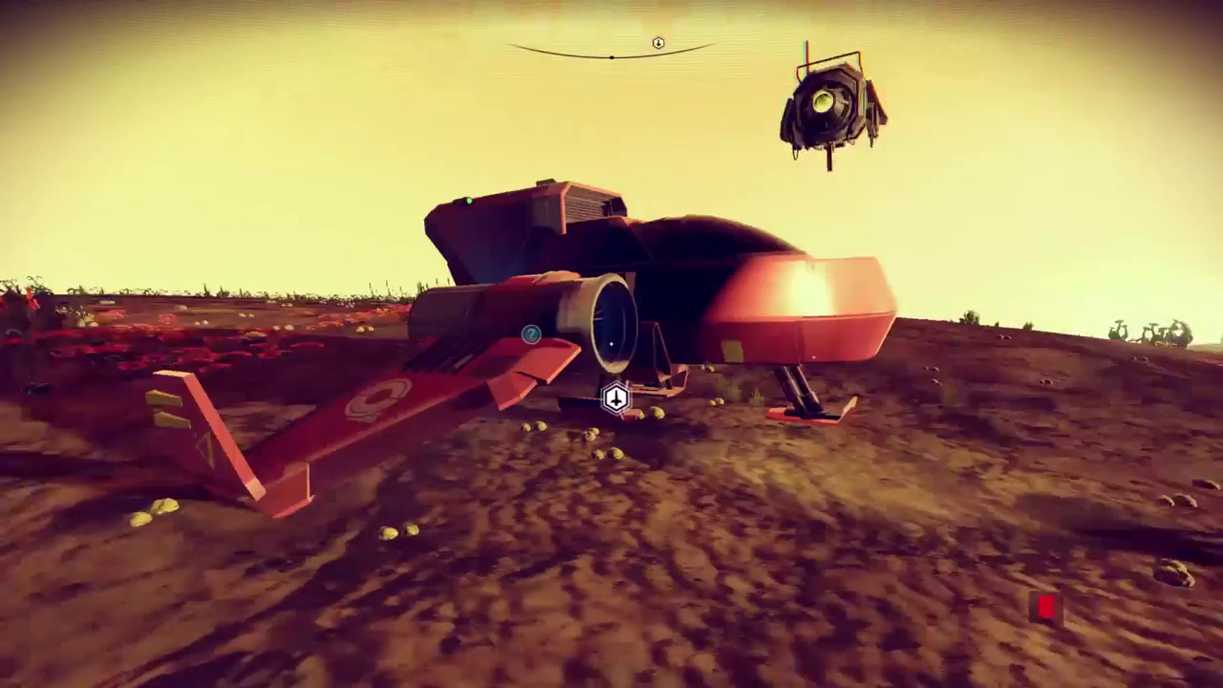
Walk up to the Rasamama S36 starship and board it.
{"action": "key", "text": "w"}
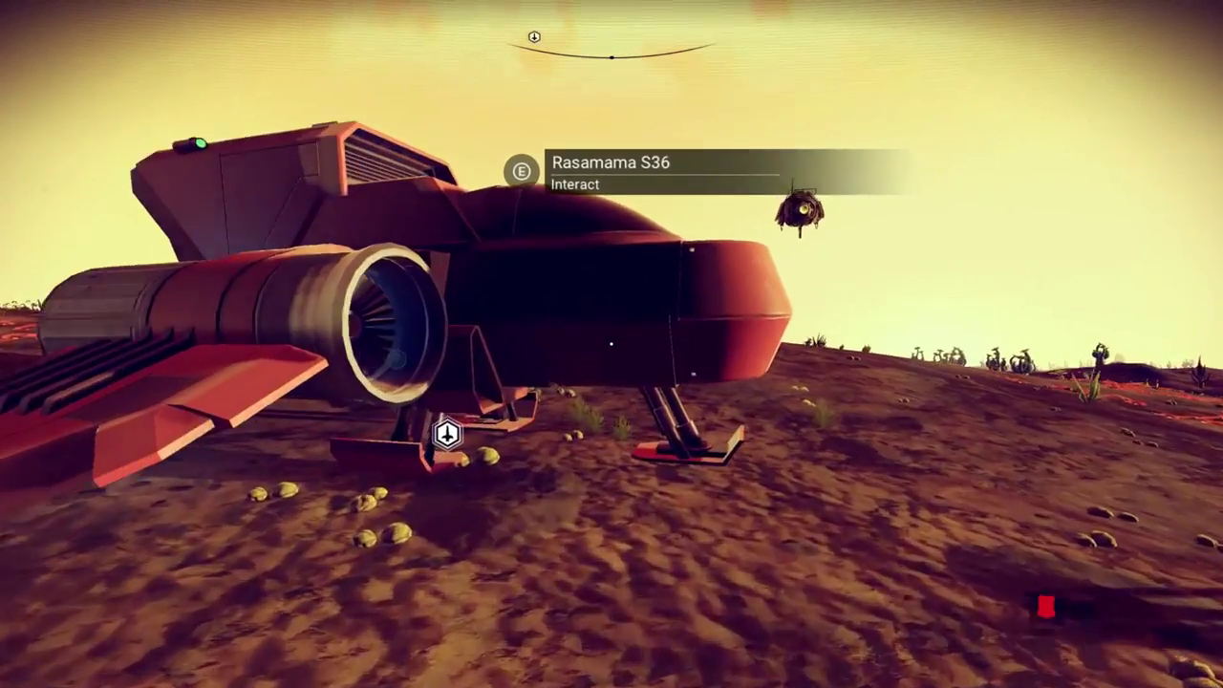
{"action": "key", "text": "w"}
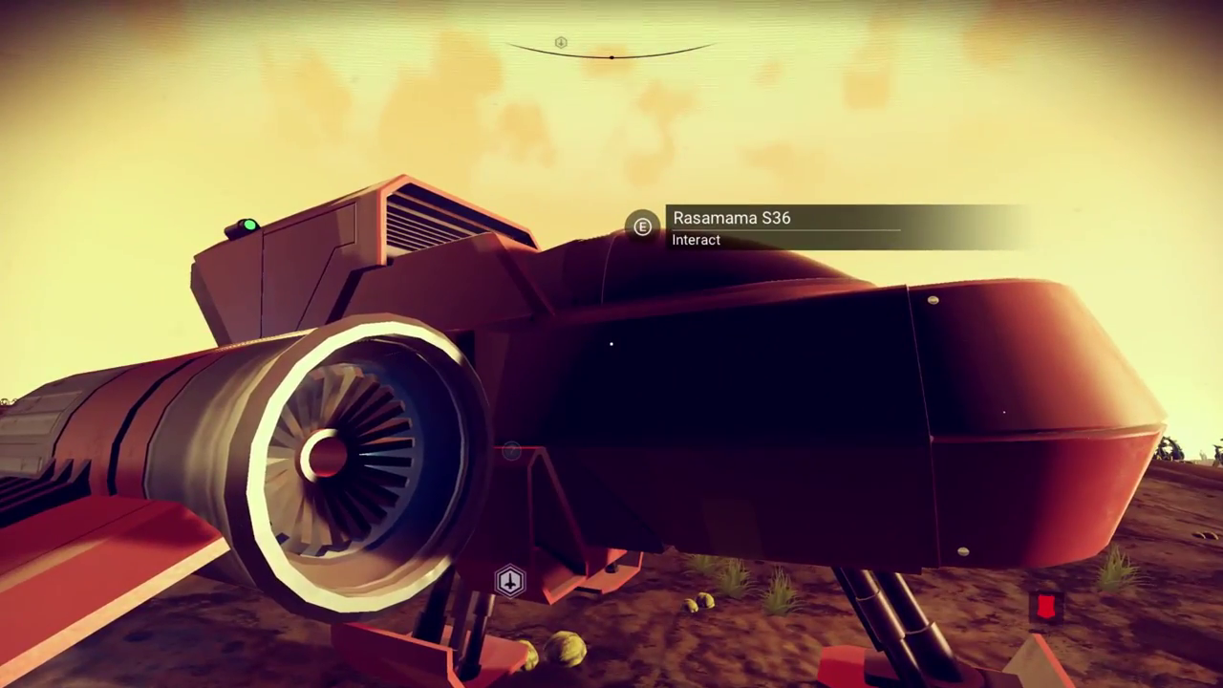
{"action": "key", "text": "e"}
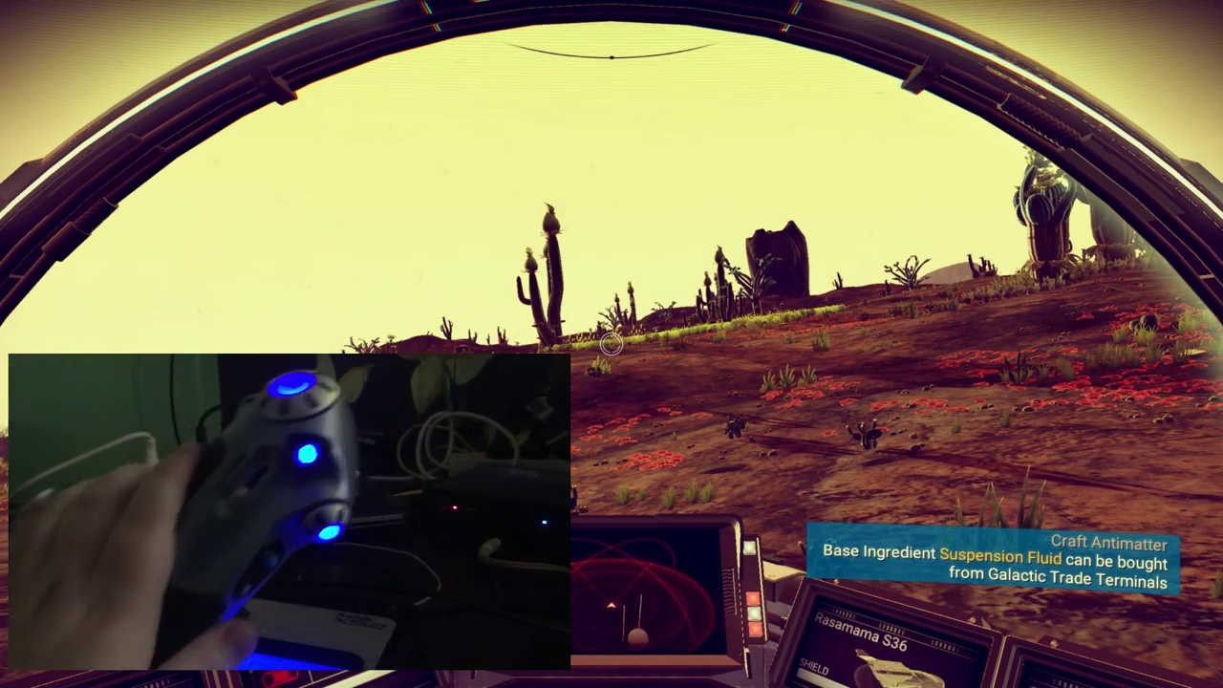
Charge the starship's Launch Thruster with Plutonium from the starship inventory and return to the cockpit.
{"action": "key", "text": "Escape"}
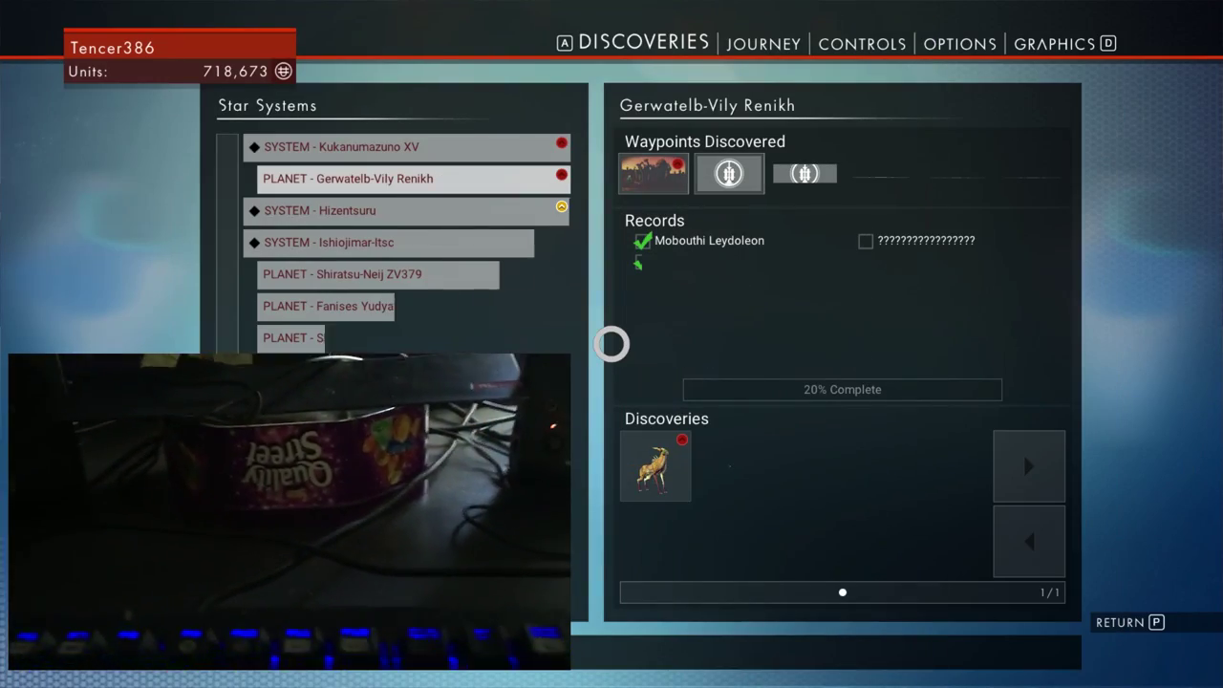
{"action": "key", "text": "Escape"}
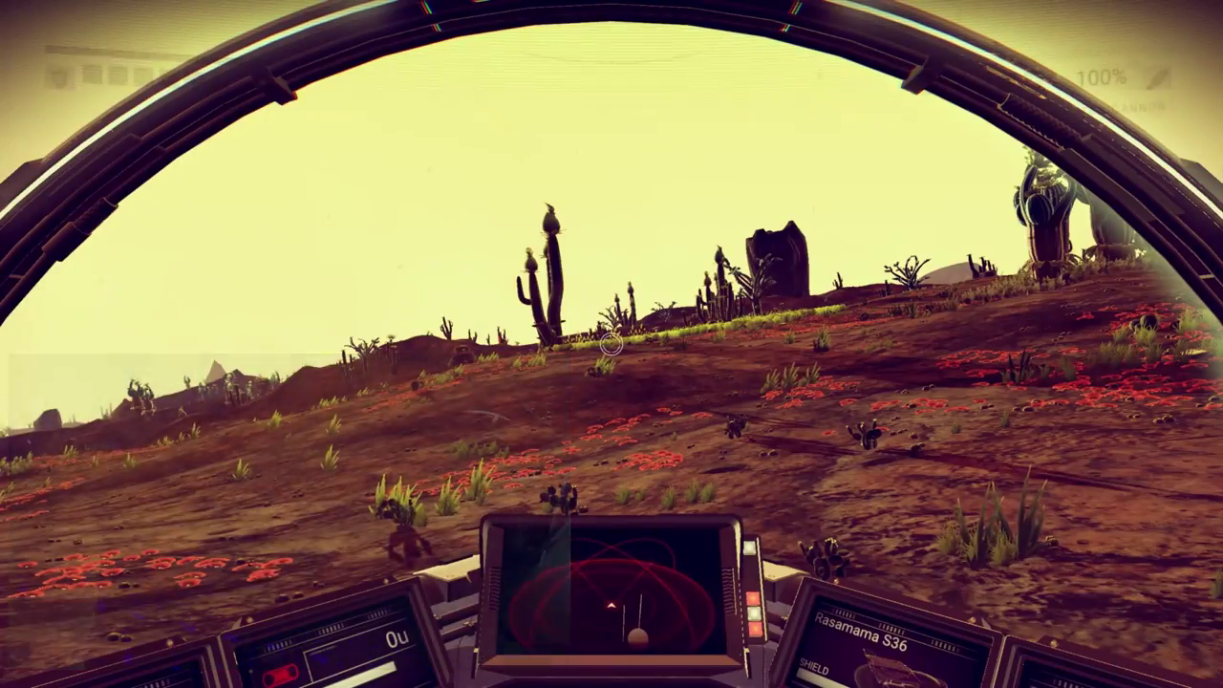
{"action": "key", "text": "Tab"}
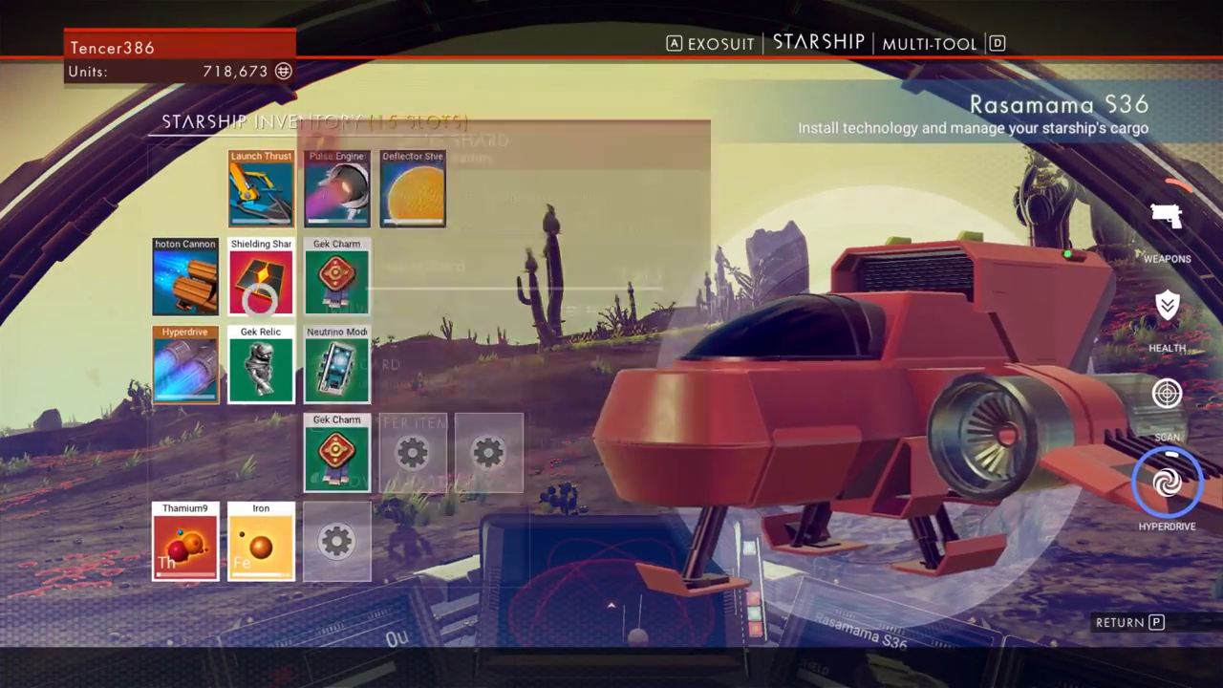
{"action": "left_click", "coordinate": [297, 218]}
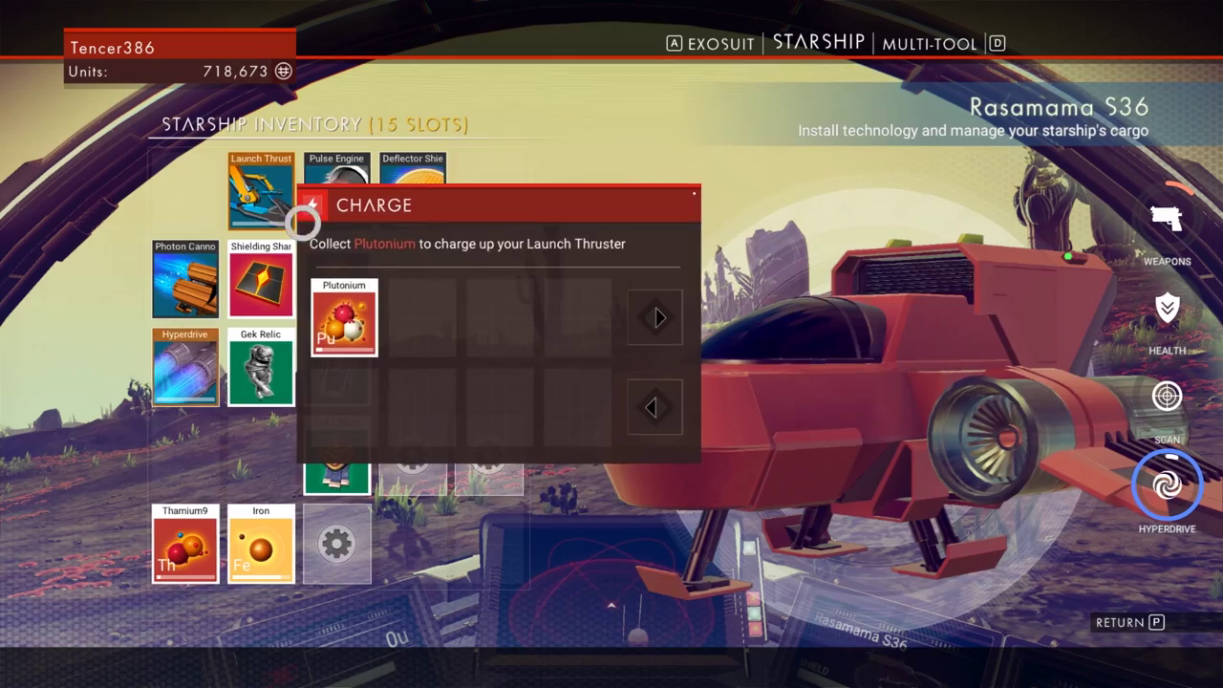
{"action": "left_click", "coordinate": [344, 315]}
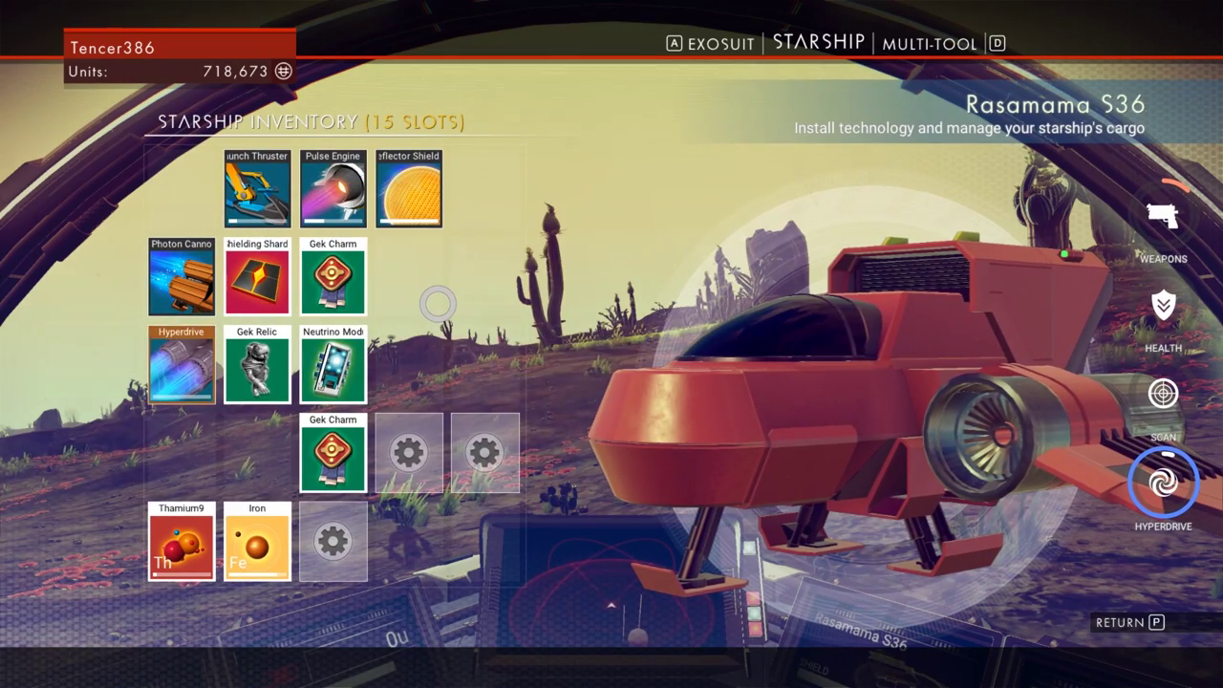
{"action": "key", "text": "Tab"}
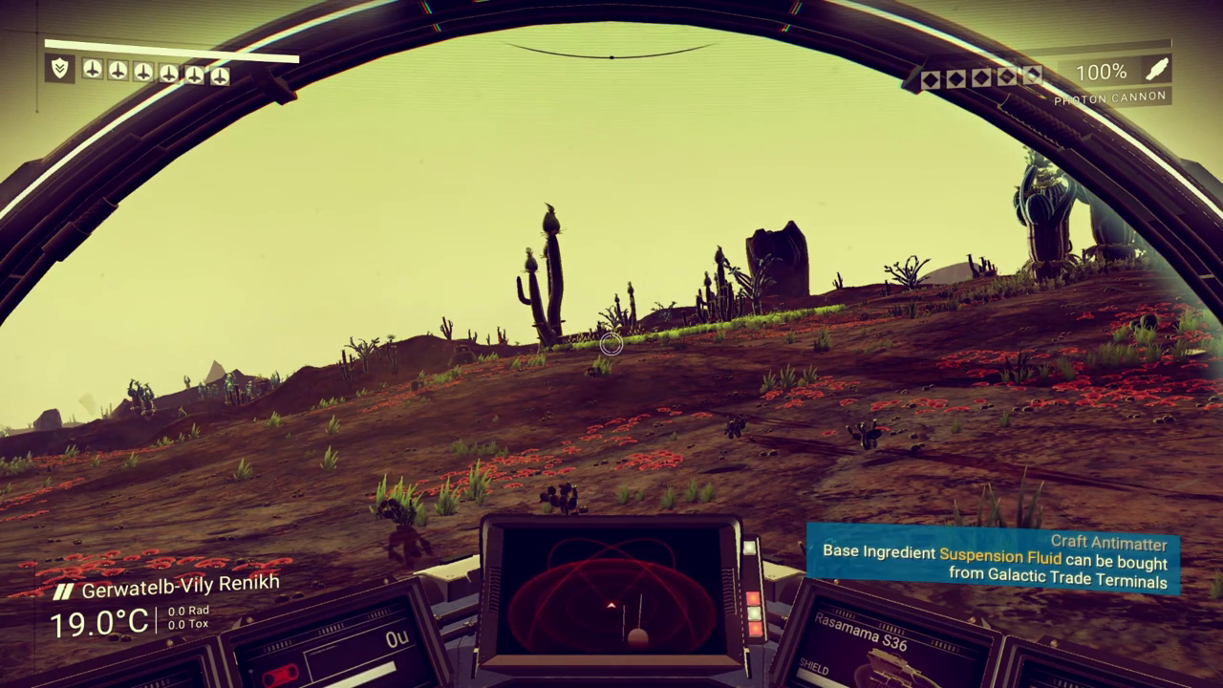
Take off from the planet and fly the starship into space.
{"action": "key", "text": "w"}
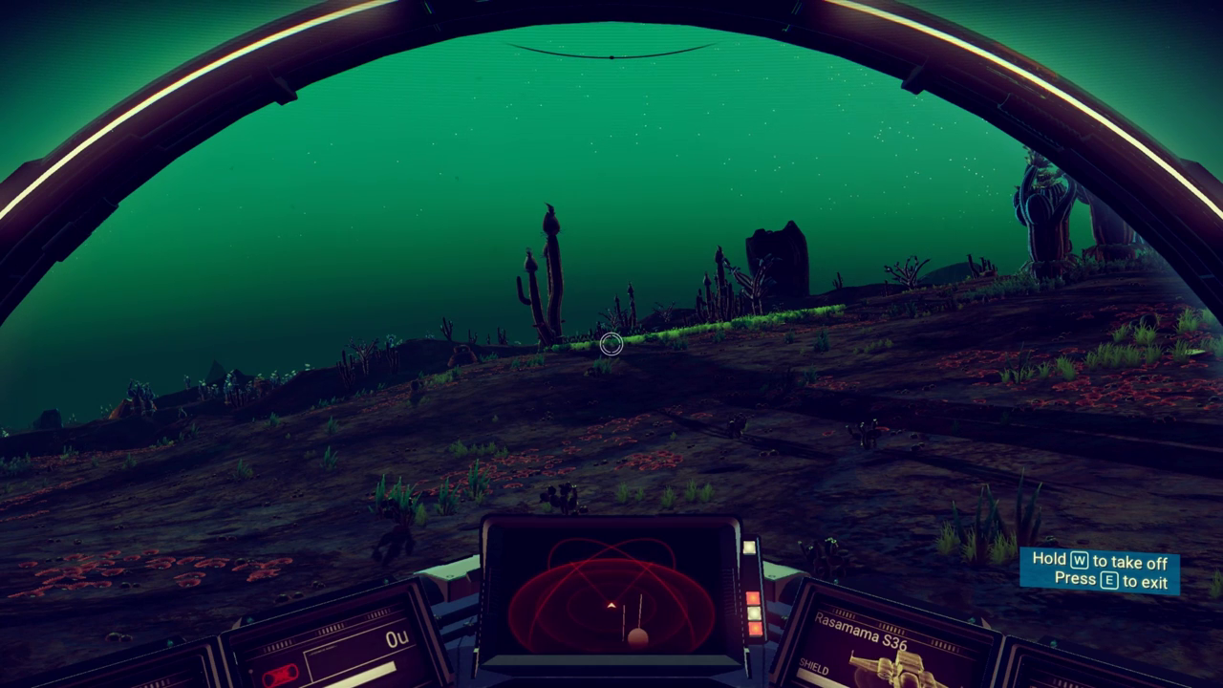
{"action": "key", "text": "w"}
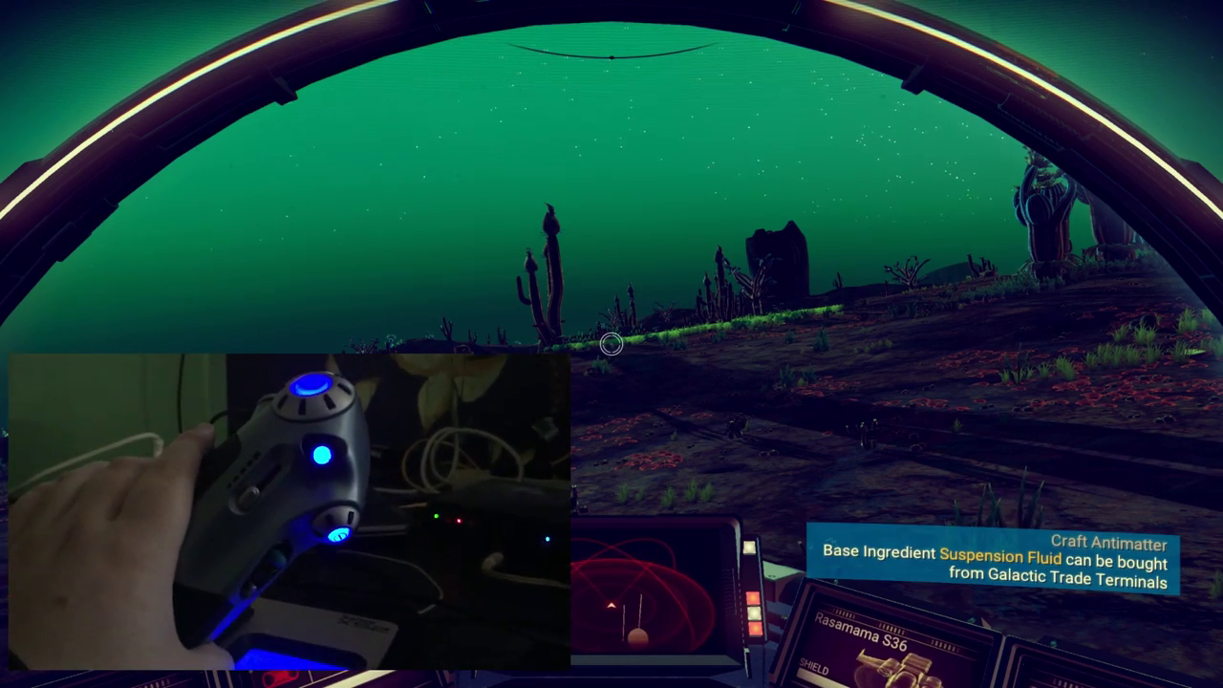
{"action": "key", "text": "w"}
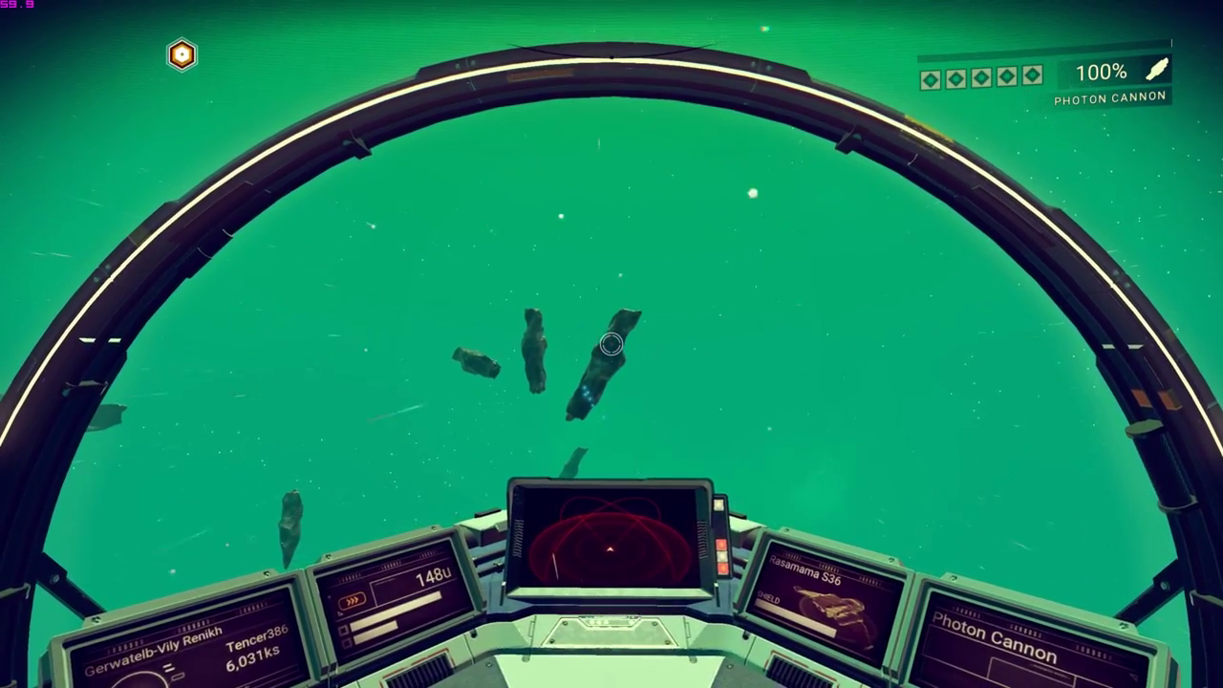
Shoot the nearby asteroids with the Photon Cannon to collect Thamium9.
{"action": "left_click", "coordinate": [612, 344]}
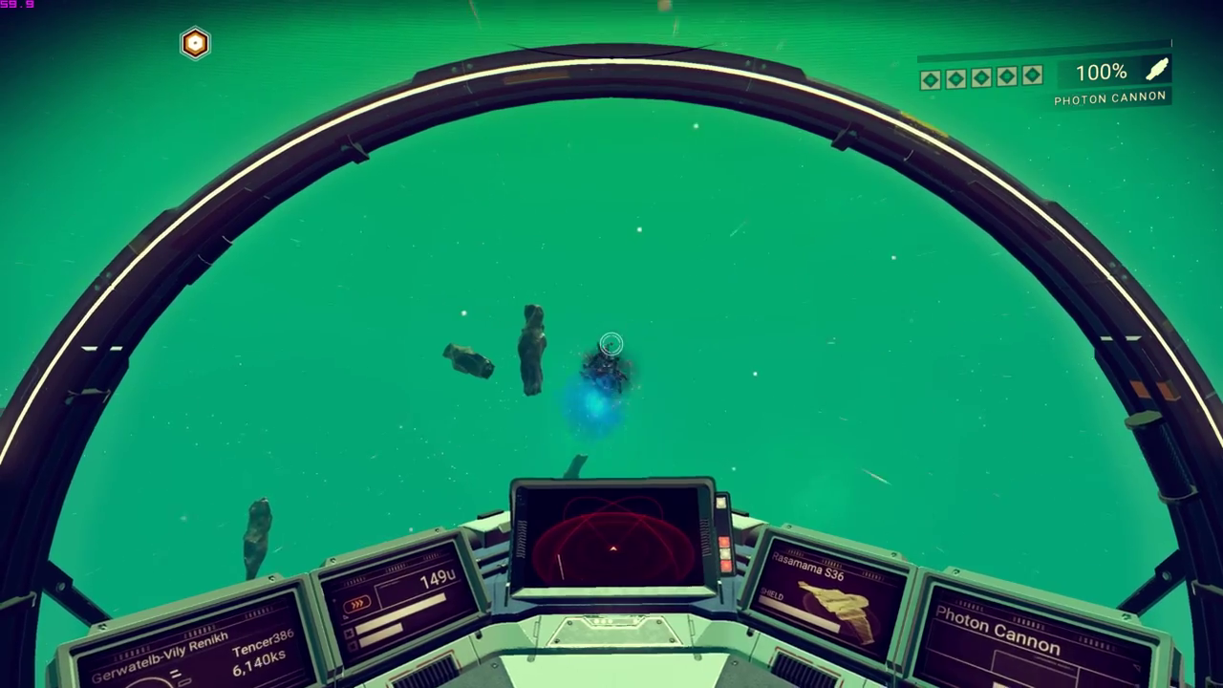
{"action": "left_click", "coordinate": [611, 344]}
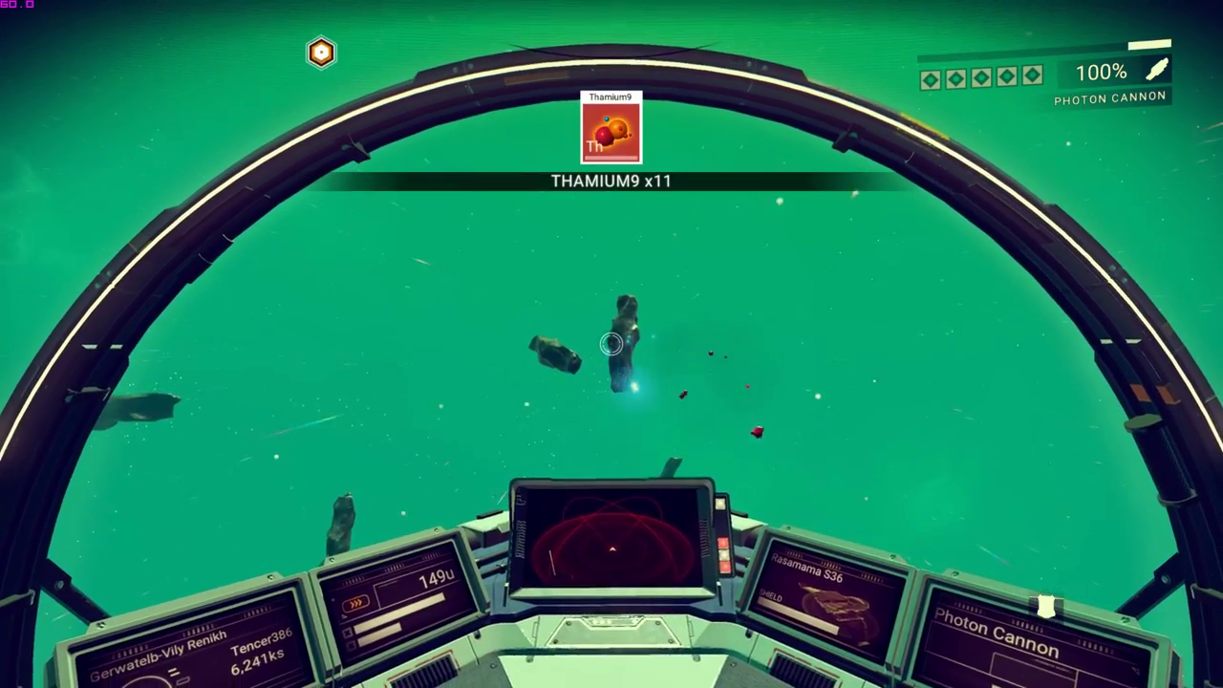
{"action": "left_click", "coordinate": [611, 344]}
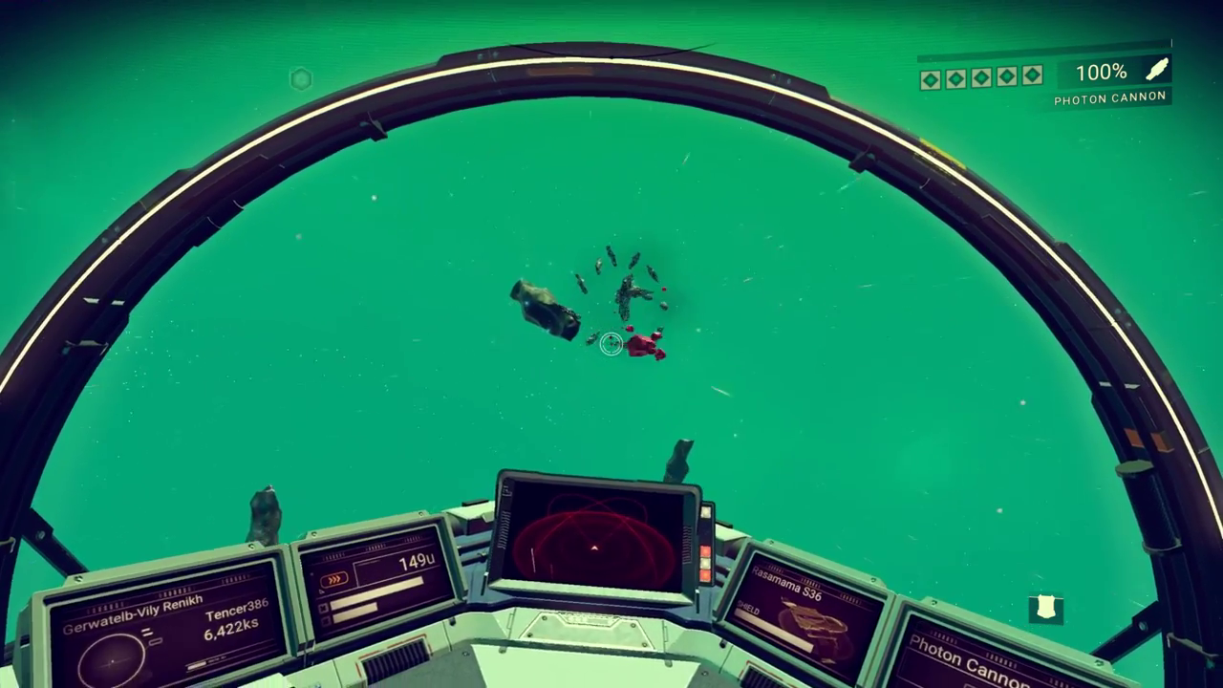
{"action": "left_click", "coordinate": [611, 344]}
{"action": "left_click", "coordinate": [611, 344]}
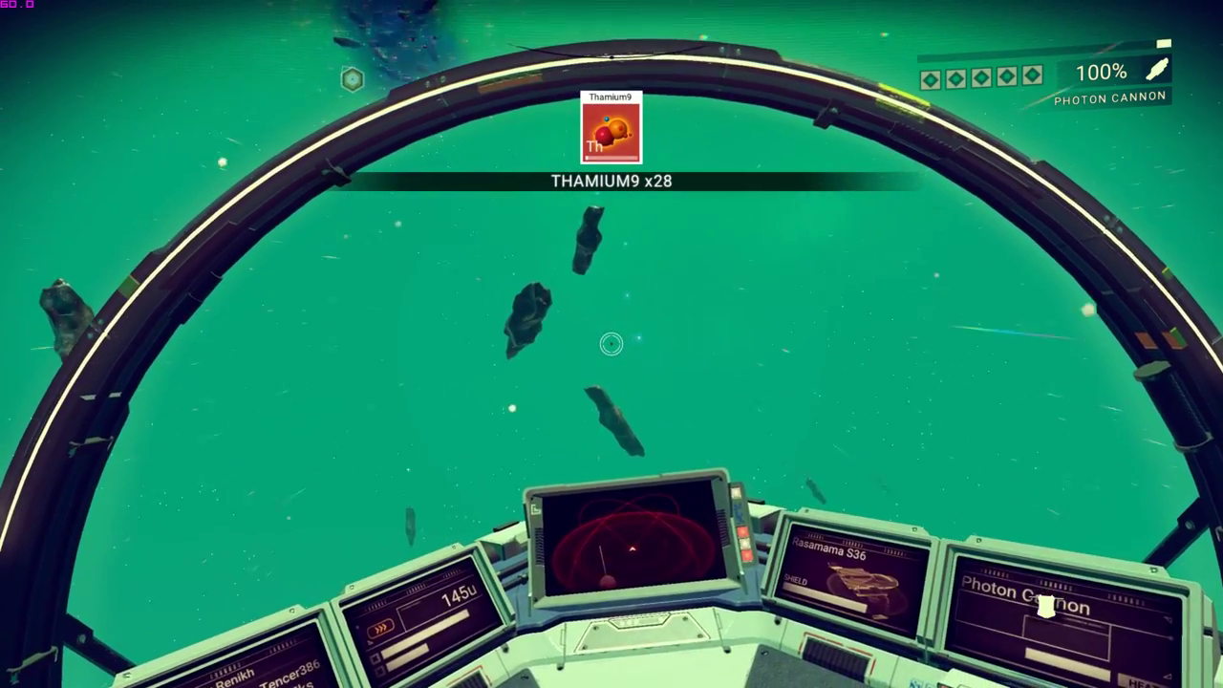
{"action": "left_click", "coordinate": [612, 344]}
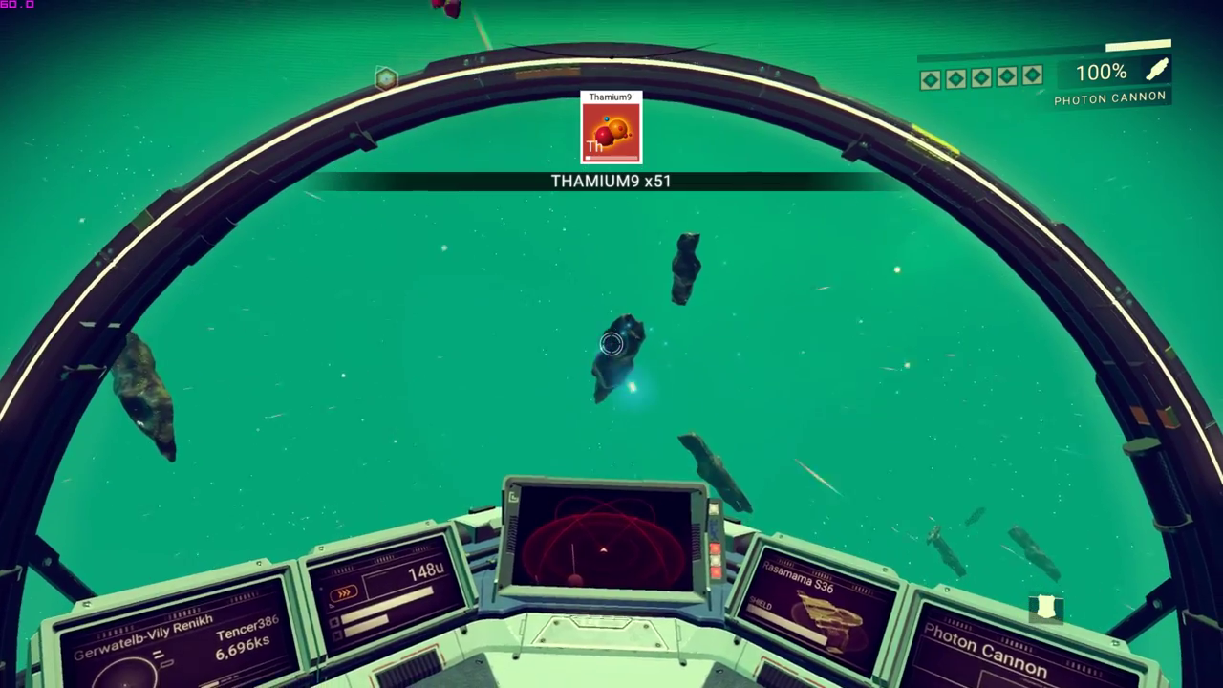
{"action": "left_click", "coordinate": [611, 344]}
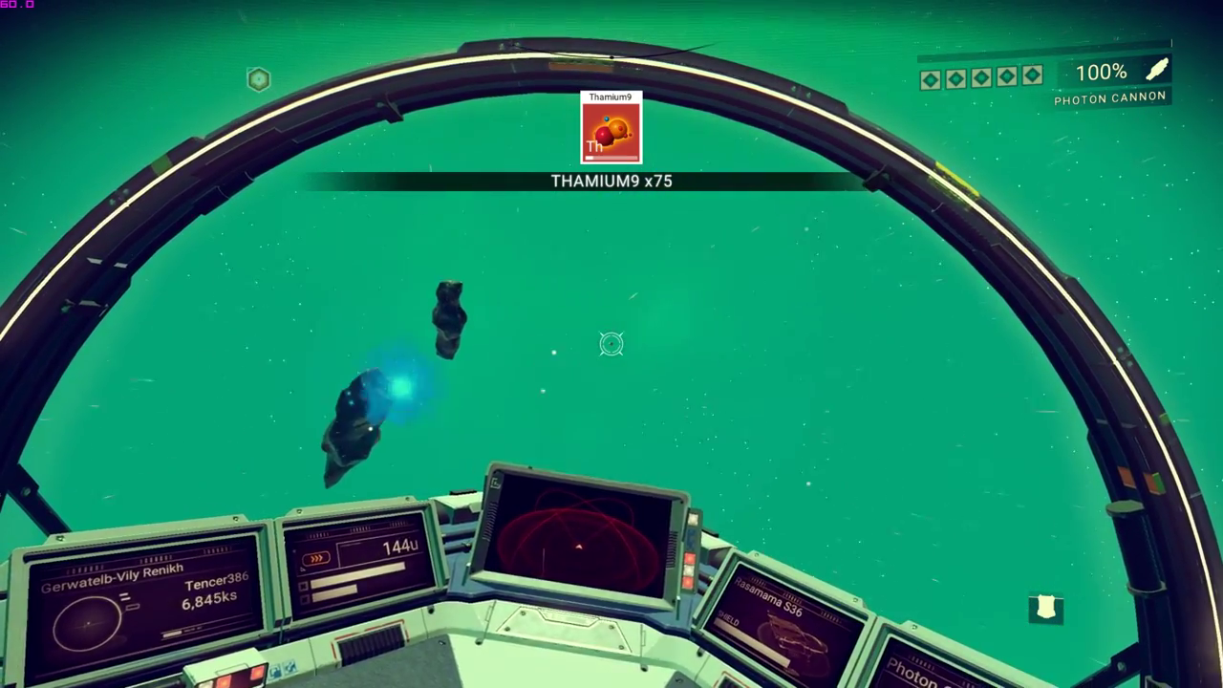
{"action": "left_click", "coordinate": [611, 344]}
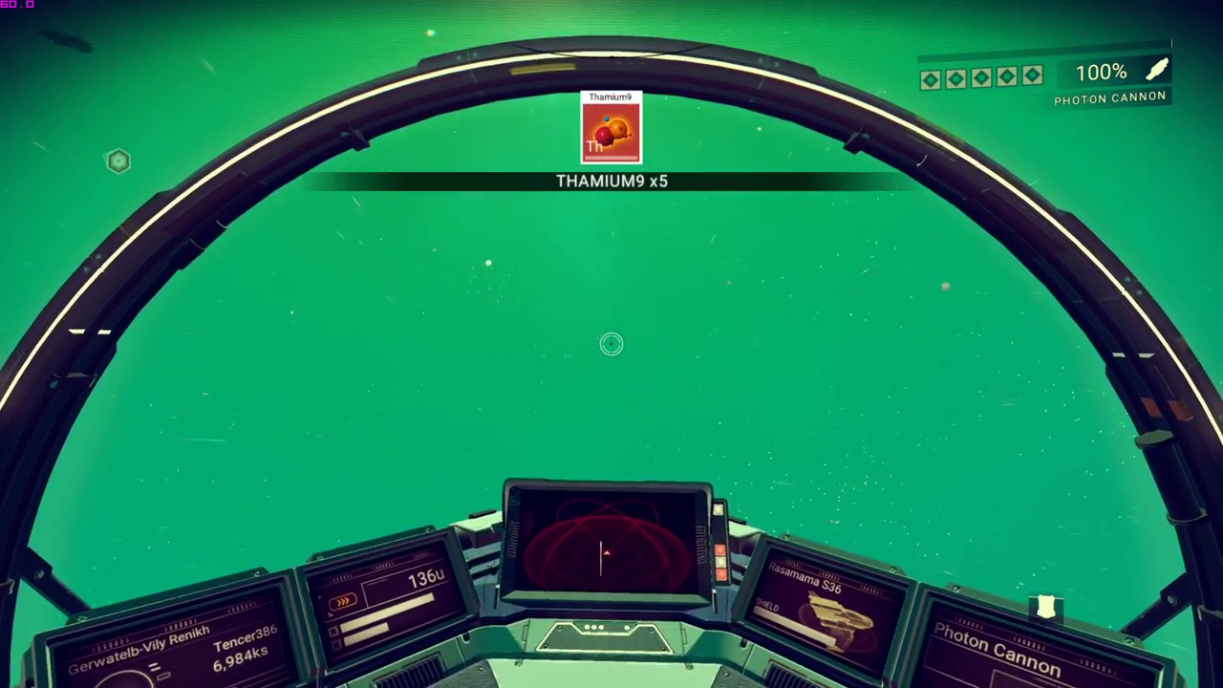
{"action": "left_click", "coordinate": [611, 344]}
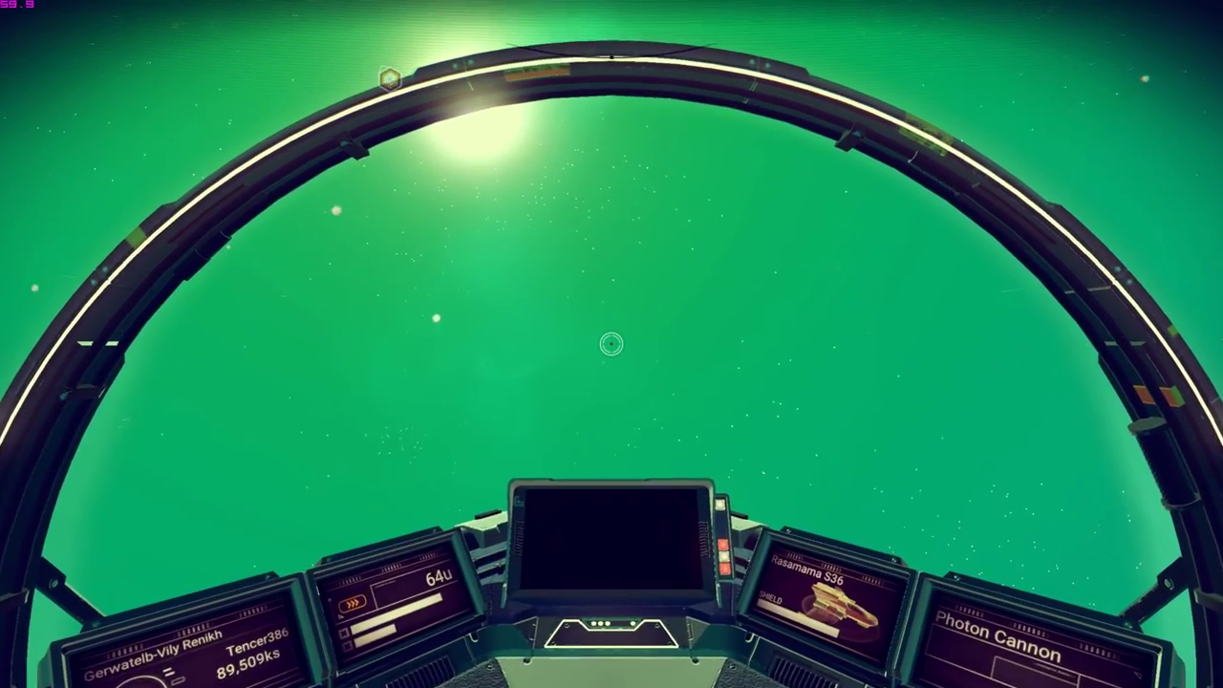
Brake the starship and fly it backwards.
{"action": "key", "text": "s"}
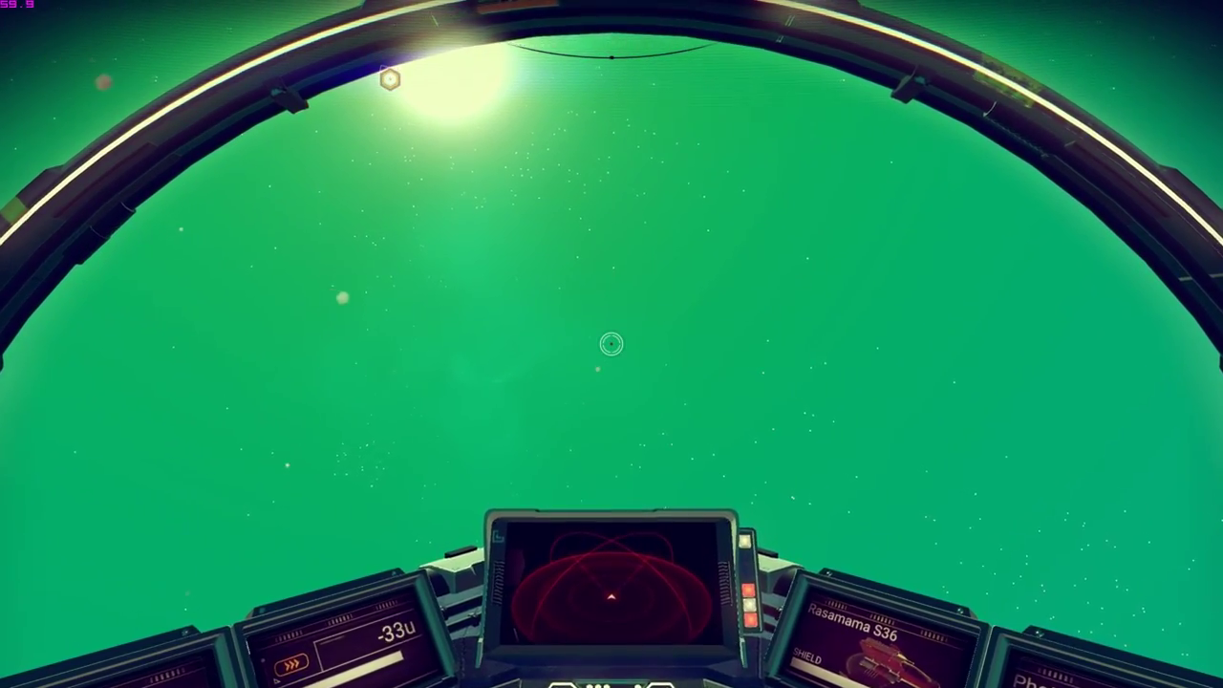
{"action": "key", "text": "s"}
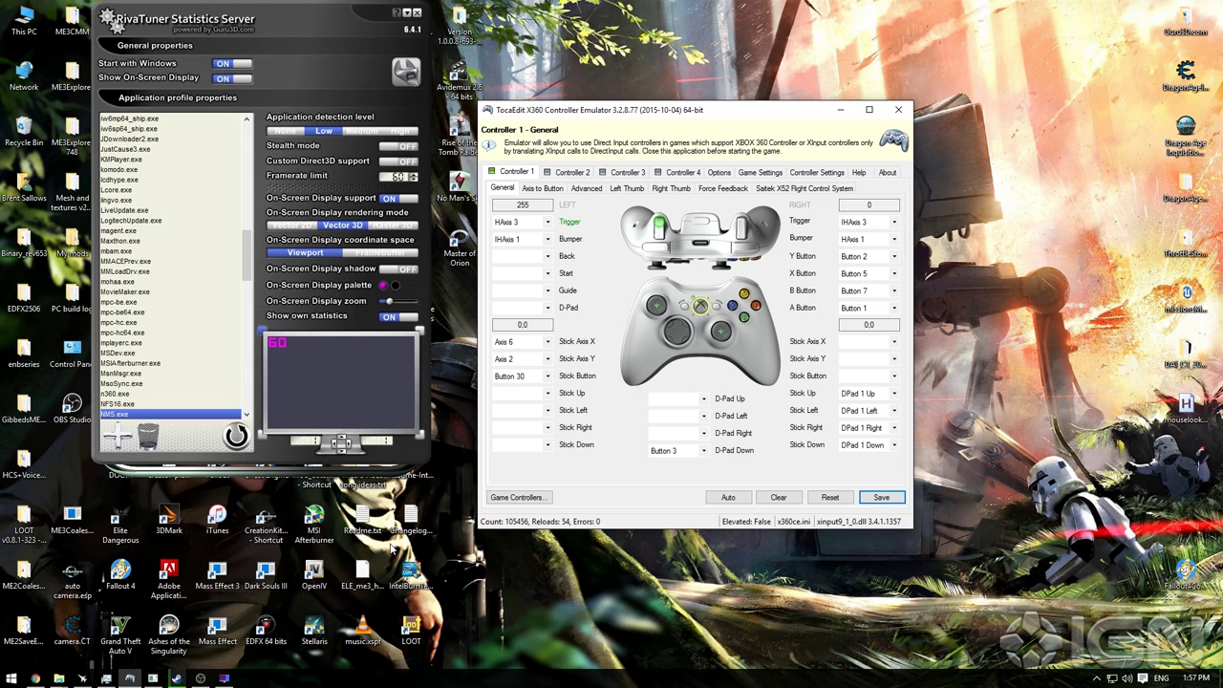
Switch to File Explorer and go up from SETTINGS to No Man's Sky's Binaries folder.
{"action": "mouse_move", "coordinate": [69, 680]}
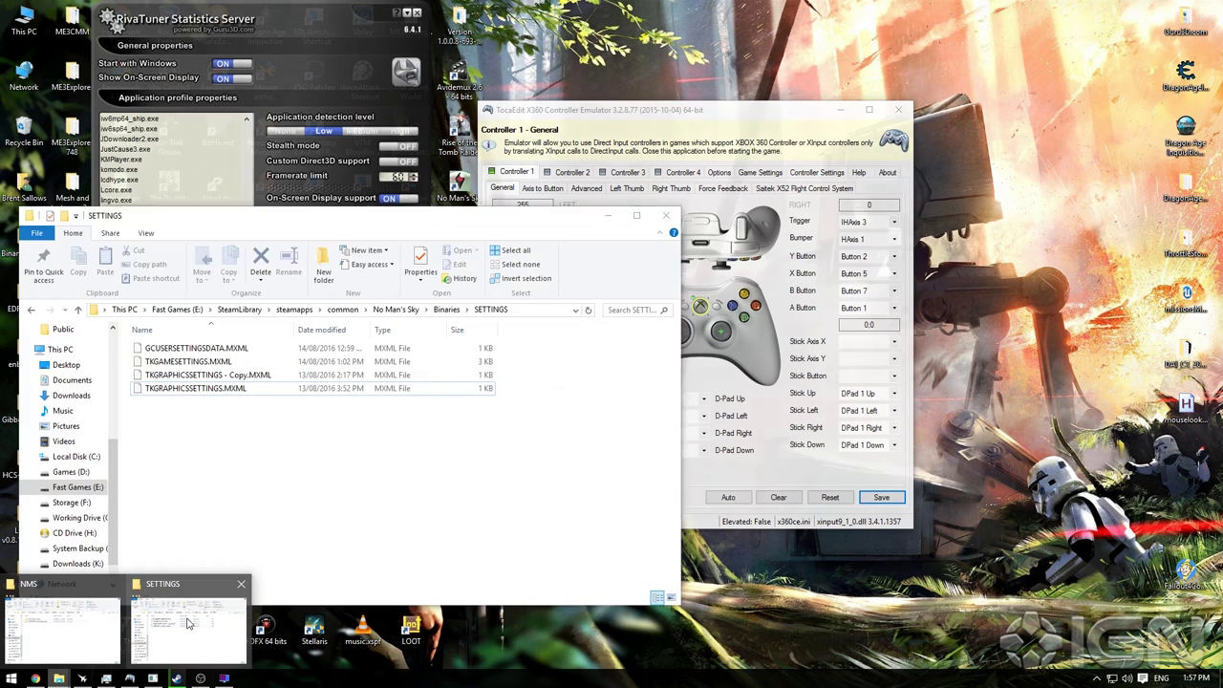
{"action": "left_click", "coordinate": [194, 608]}
{"action": "left_click", "coordinate": [446, 309]}
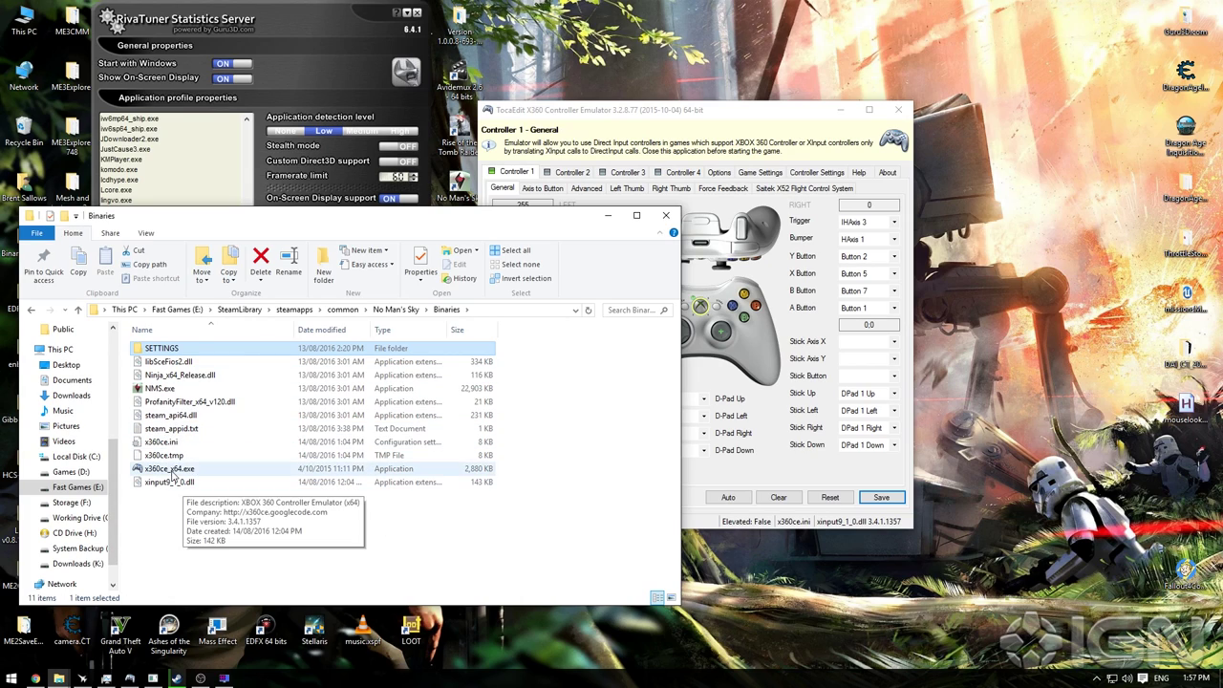
{"action": "left_click", "coordinate": [251, 538]}
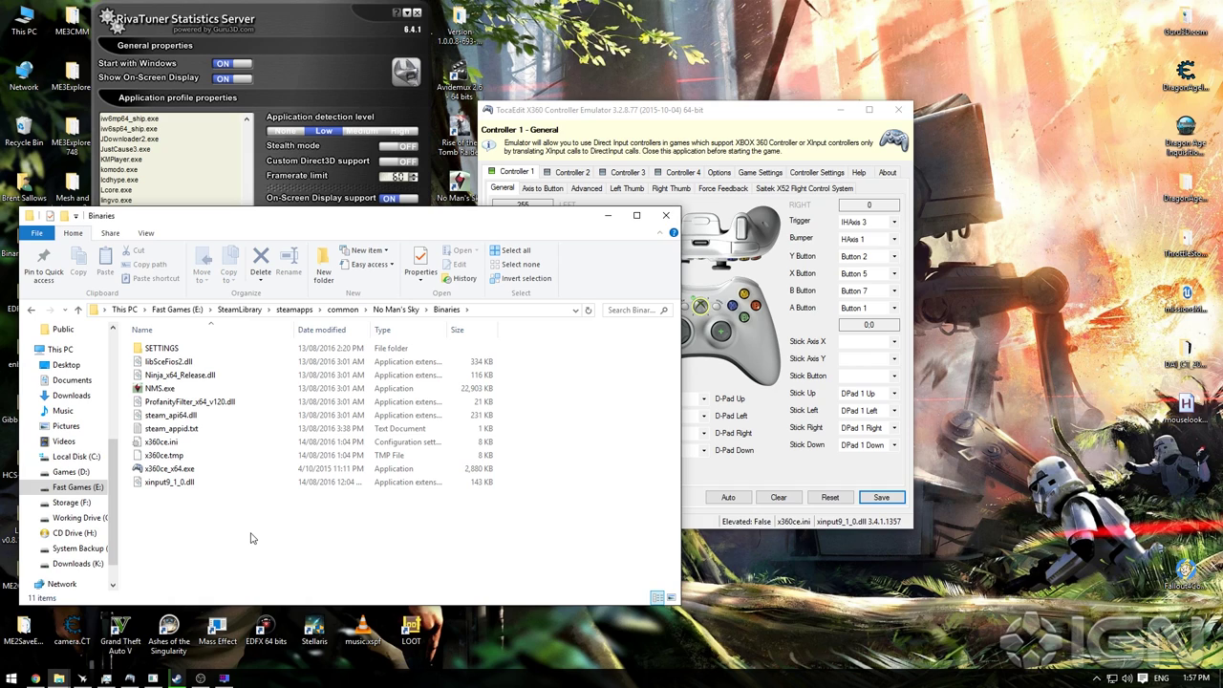
Switch to the browser's downloads, open the x360ce_x64.zip archive and select x360ce_x64.exe in it.
{"action": "left_click", "coordinate": [650, 132]}
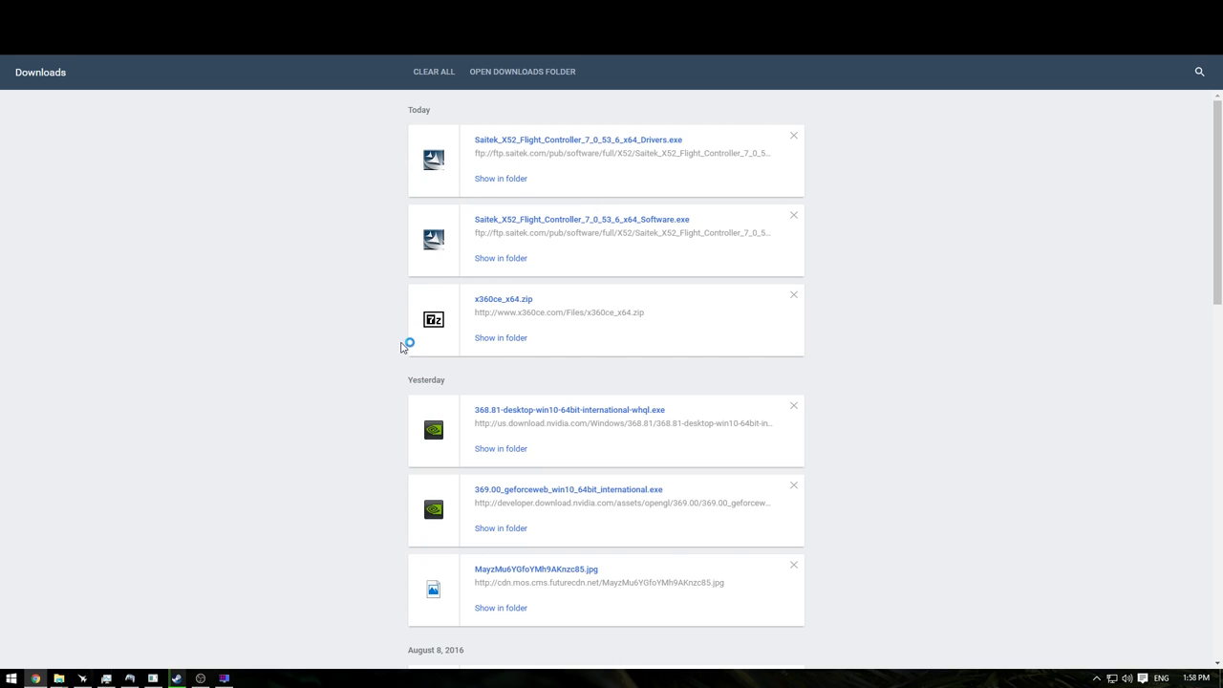
{"action": "left_click", "coordinate": [502, 302]}
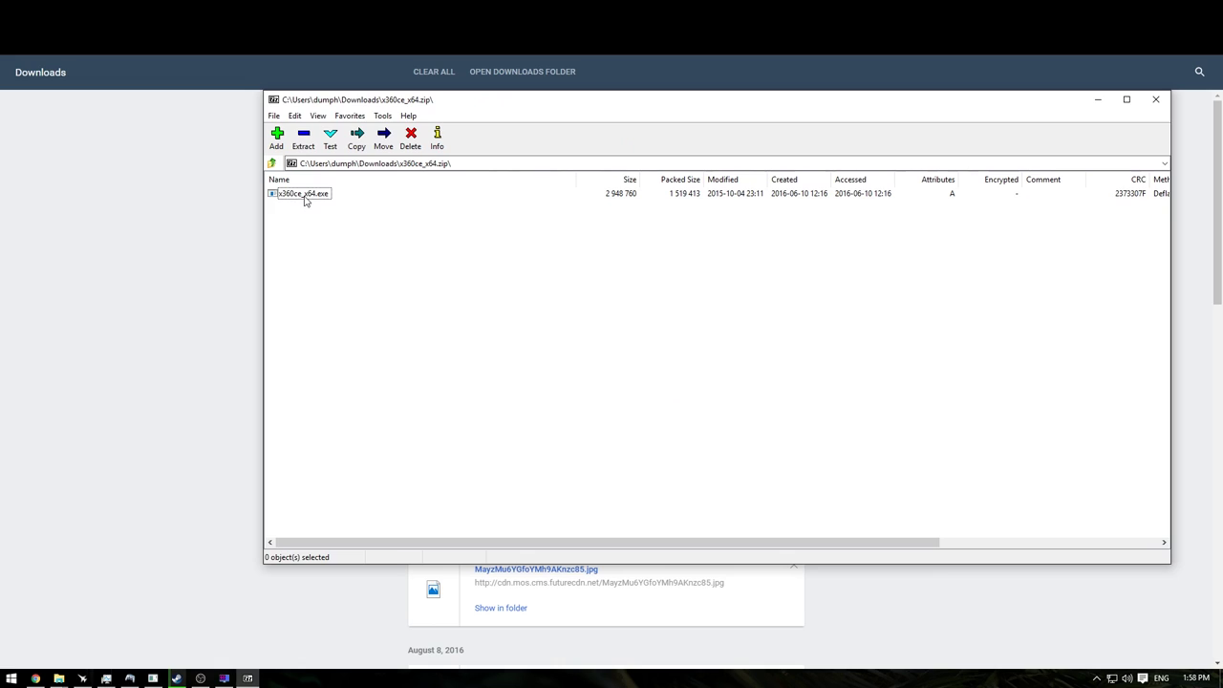
{"action": "left_click", "coordinate": [303, 194]}
Return to the game's Binaries folder, compare it with the archive's contents and select x360ce_x64.exe there.
{"action": "left_click", "coordinate": [59, 678]}
{"action": "left_click", "coordinate": [135, 661]}
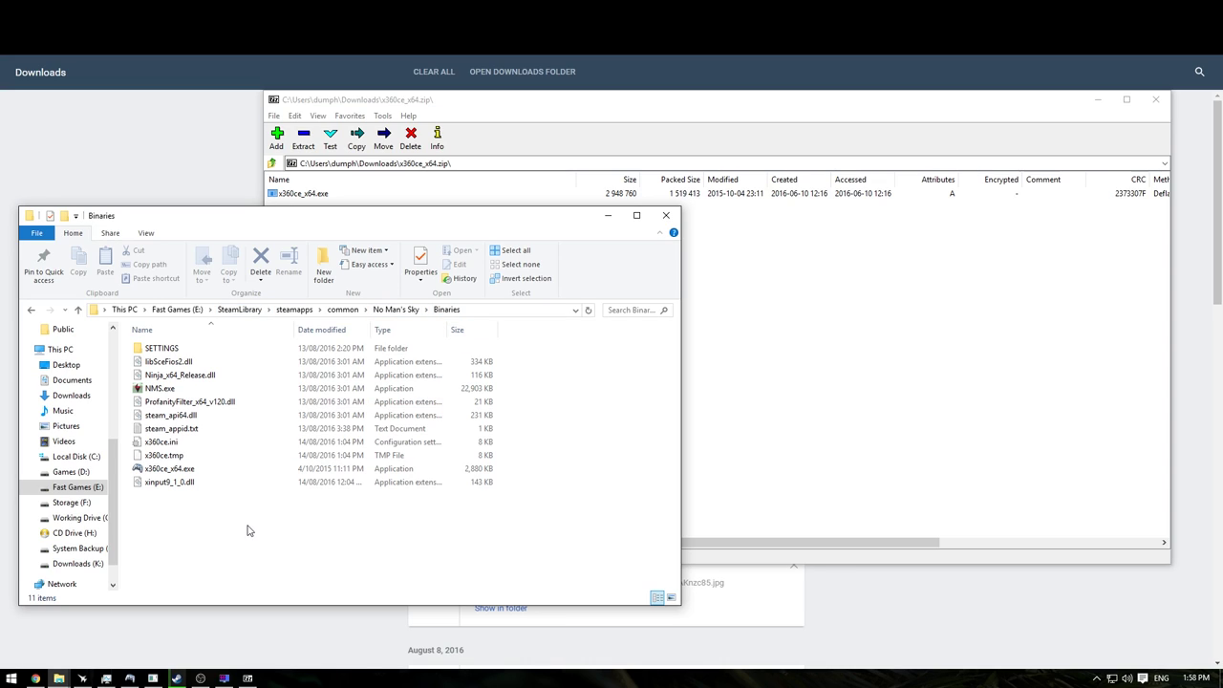
{"action": "left_click", "coordinate": [776, 344]}
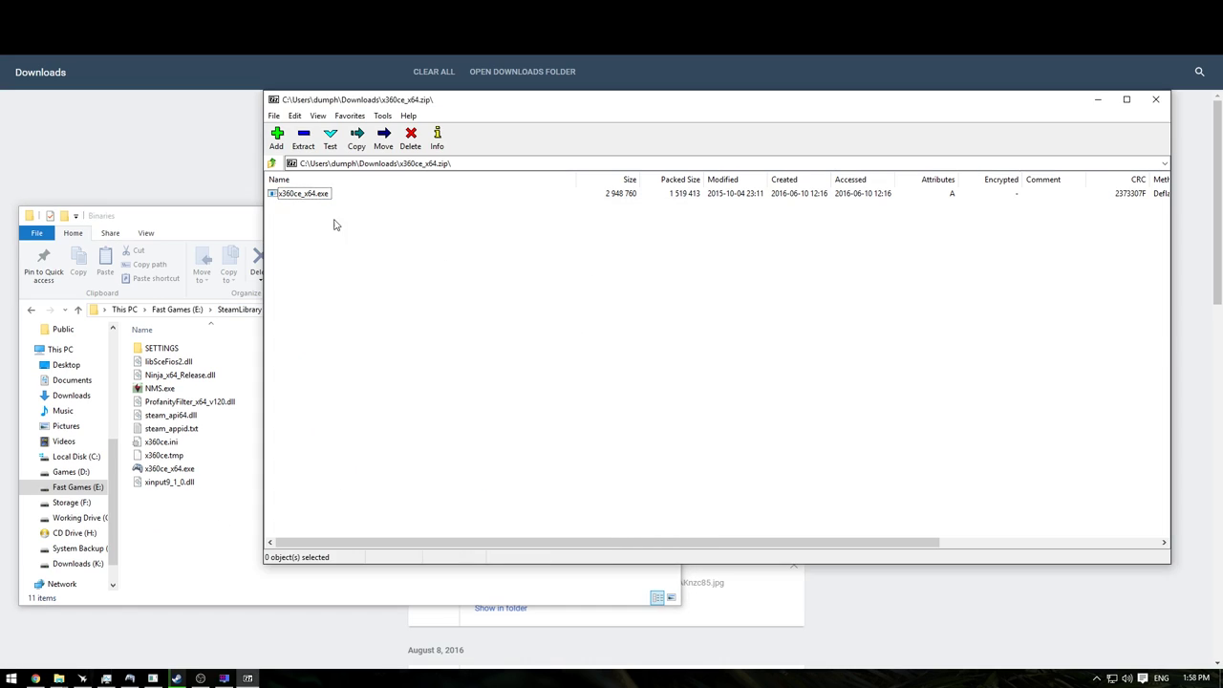
{"action": "left_click", "coordinate": [182, 520]}
{"action": "left_click", "coordinate": [170, 470]}
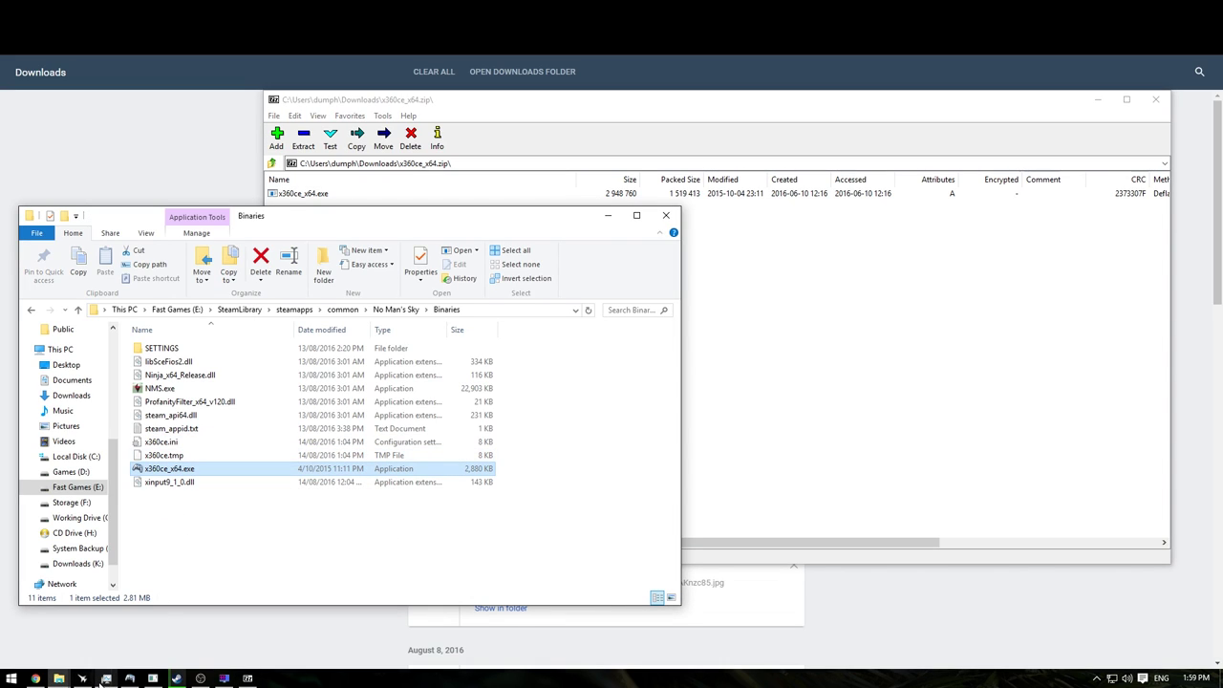
Switch to the x360ce controller emulator and examine the mapping options for the left bumper's inverted half axes and the D-Pad.
{"action": "mouse_move", "coordinate": [198, 681]}
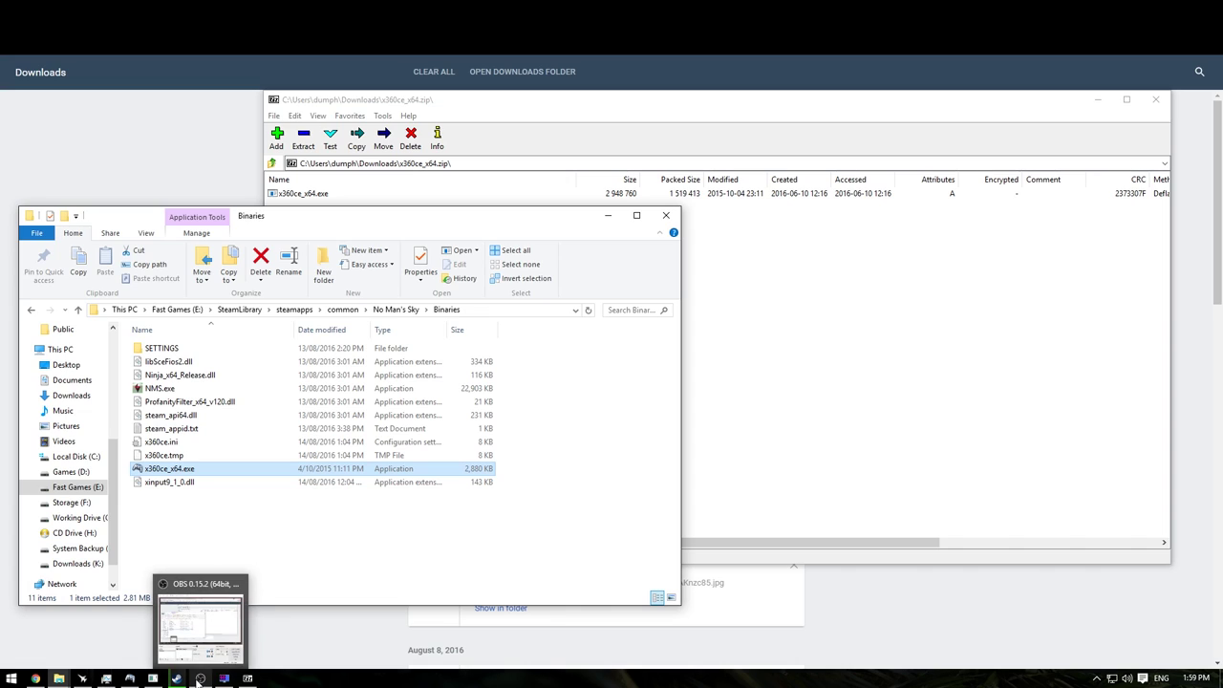
{"action": "left_click", "coordinate": [129, 678]}
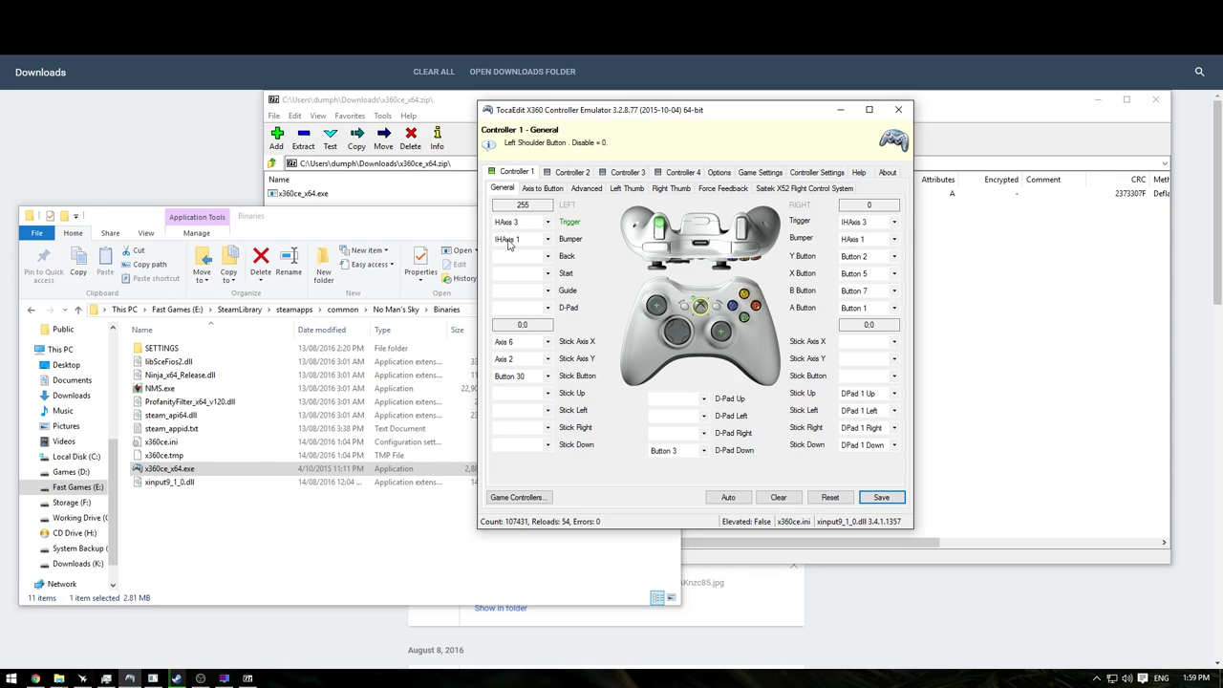
{"action": "left_click", "coordinate": [548, 239]}
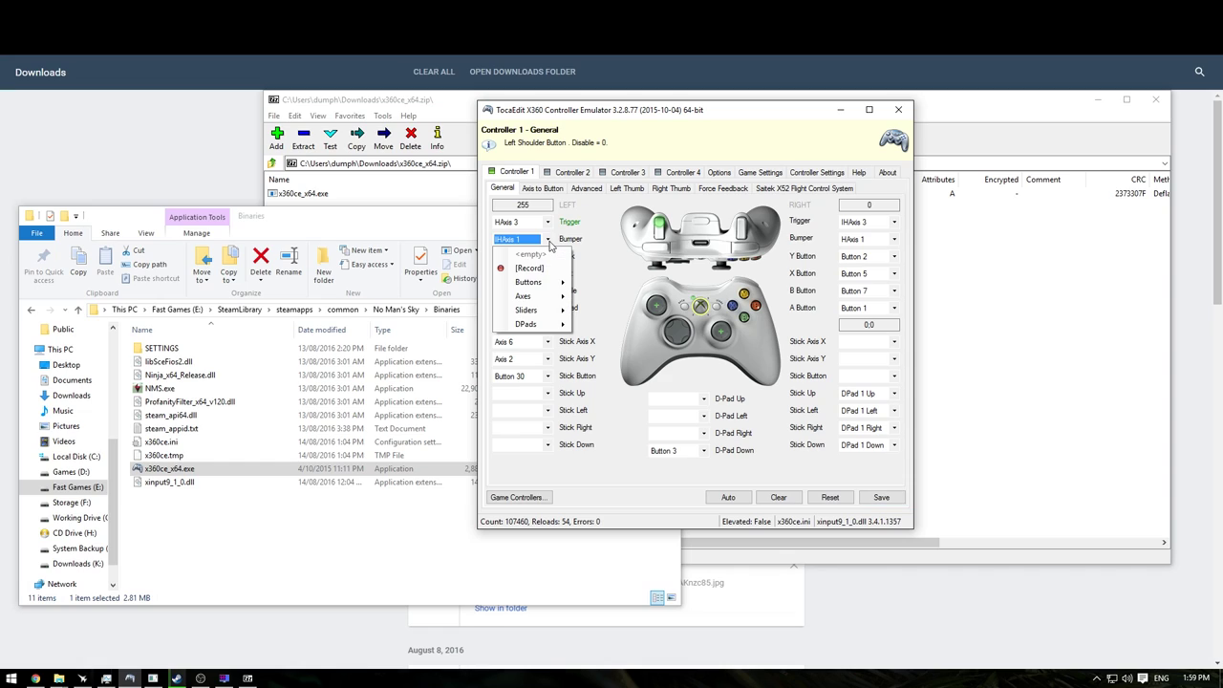
{"action": "mouse_move", "coordinate": [543, 300]}
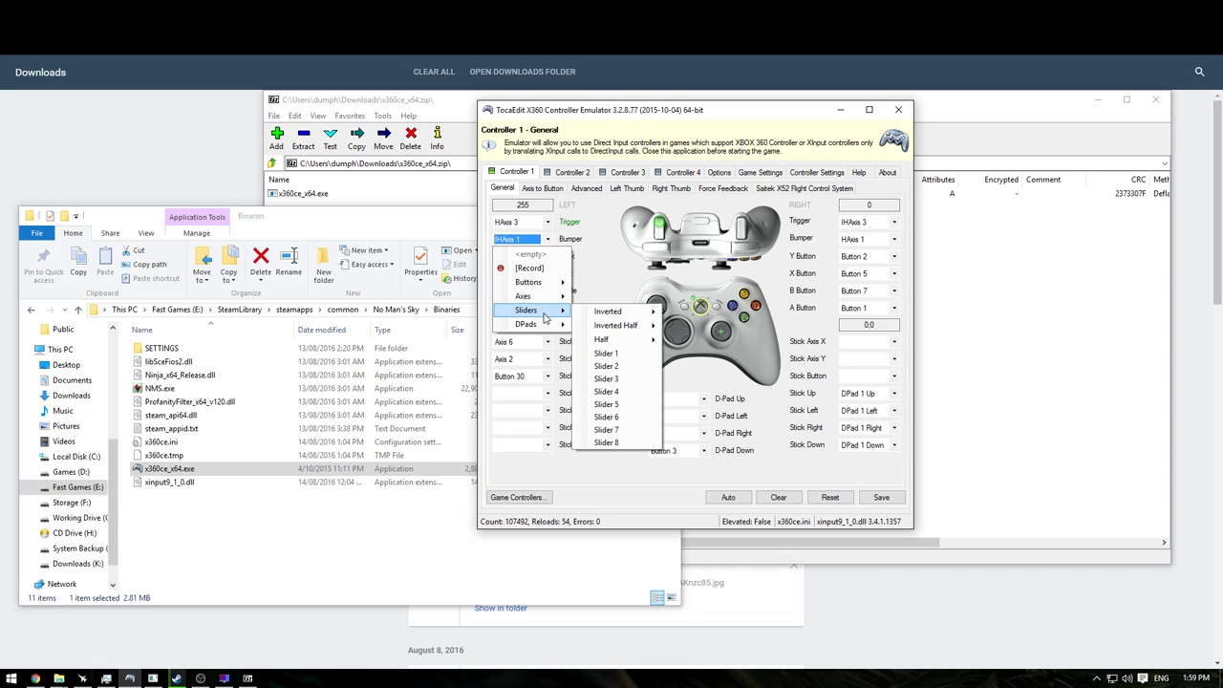
{"action": "mouse_move", "coordinate": [621, 313]}
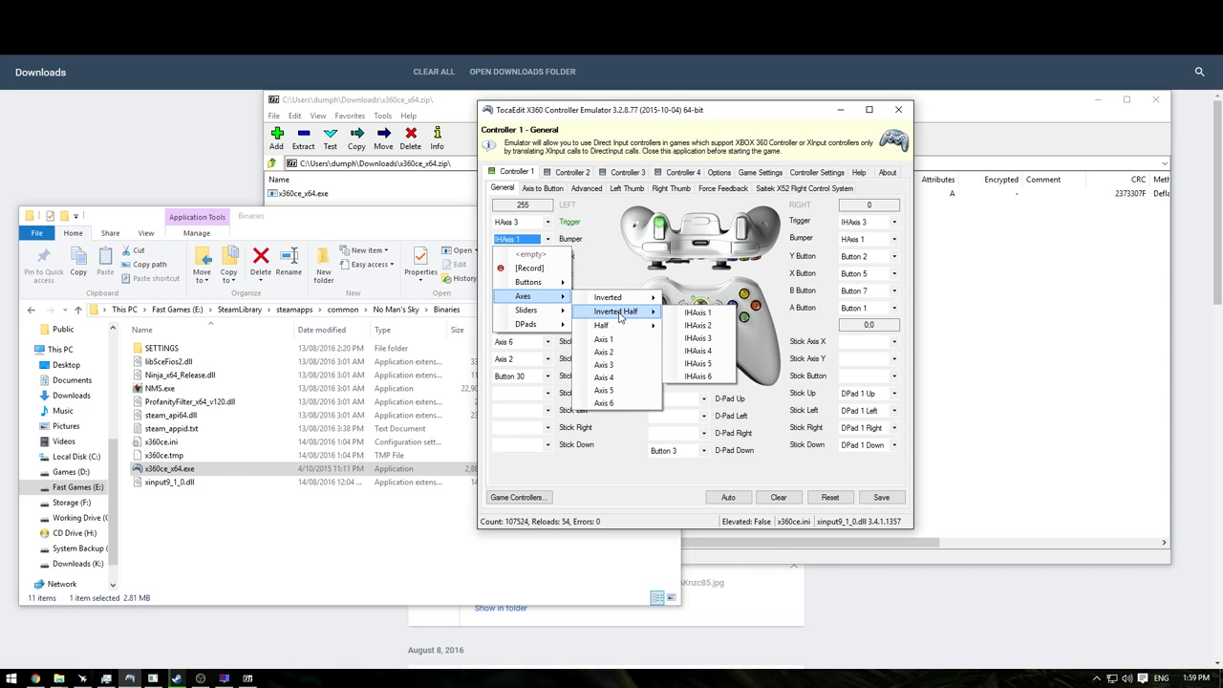
{"action": "left_click", "coordinate": [612, 266]}
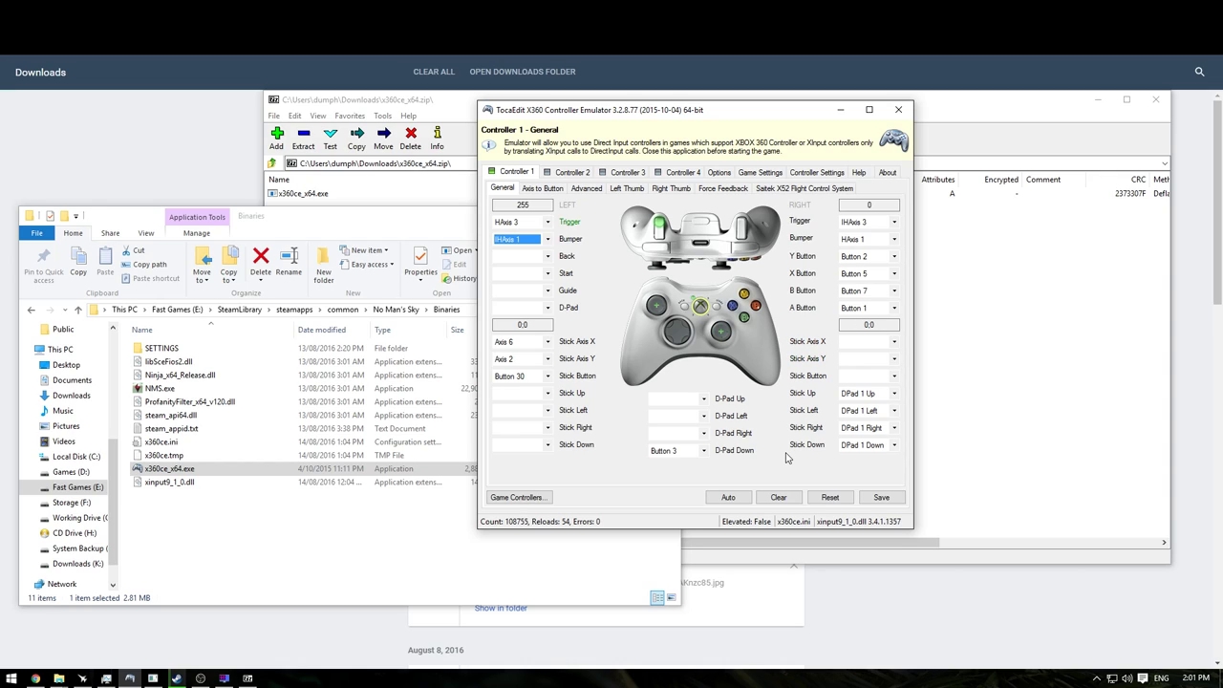
{"action": "left_click", "coordinate": [544, 308]}
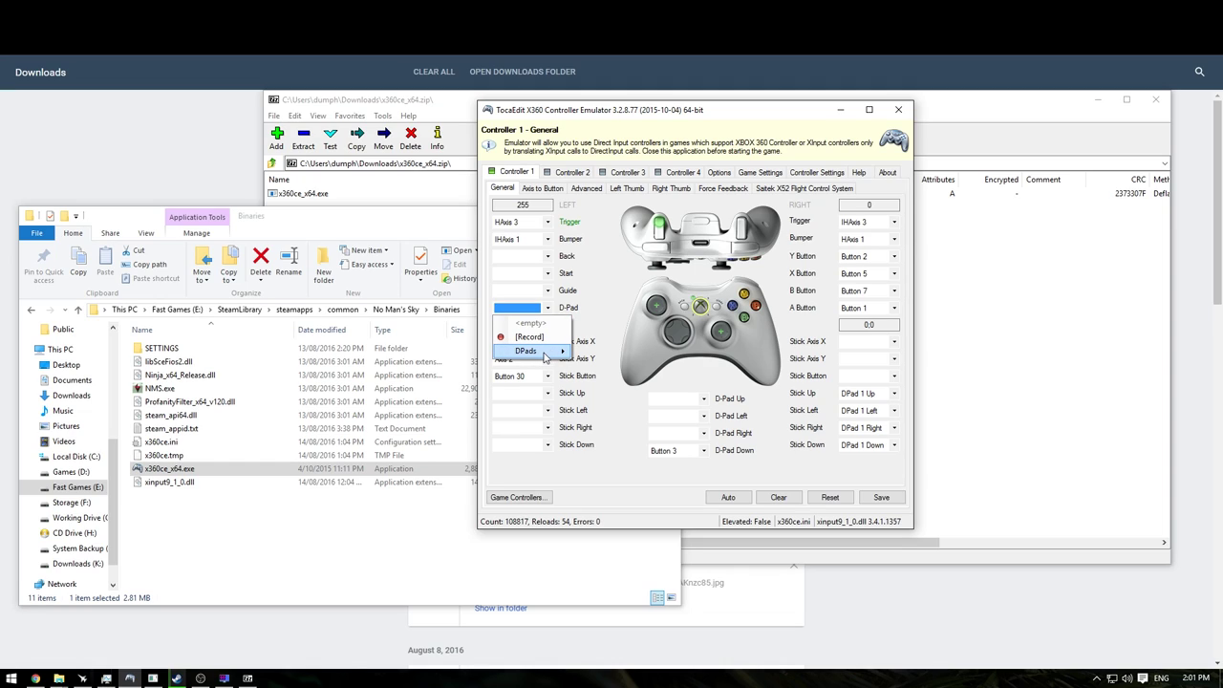
{"action": "left_click", "coordinate": [521, 325]}
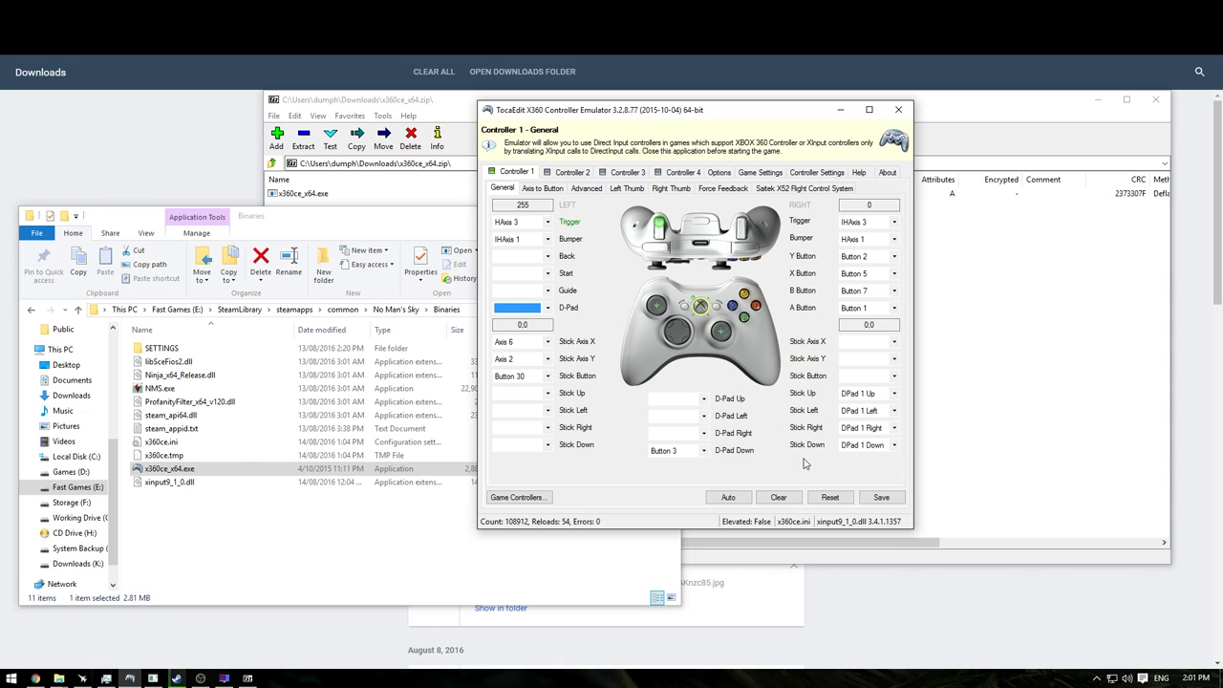
Review Controller 1's Axis to Button, Advanced and Left Thumb settings, then return to the General mappings and save the configuration.
{"action": "left_click", "coordinate": [545, 189]}
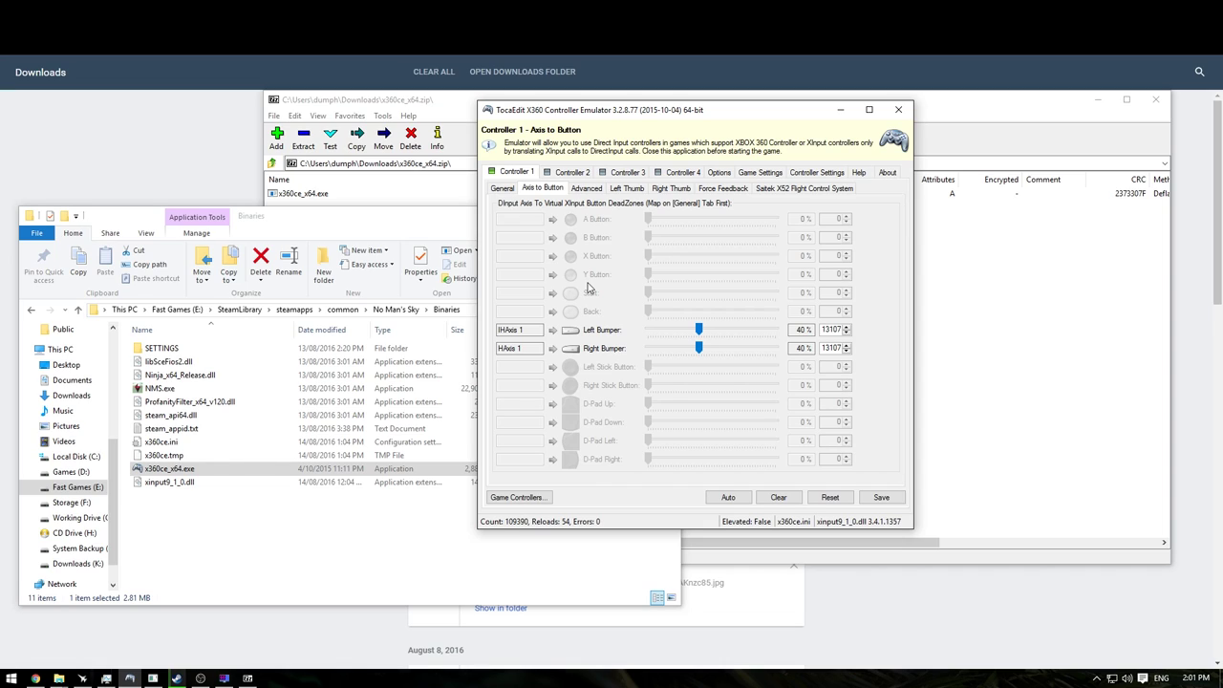
{"action": "left_click", "coordinate": [586, 189]}
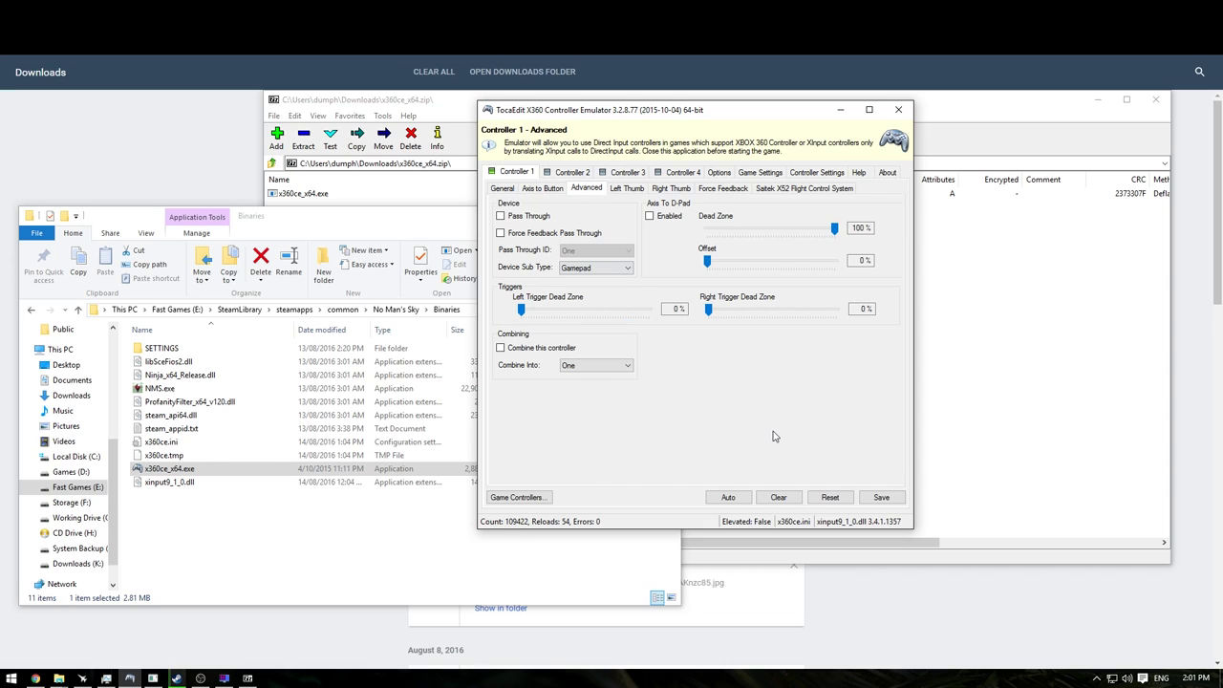
{"action": "left_click", "coordinate": [635, 190]}
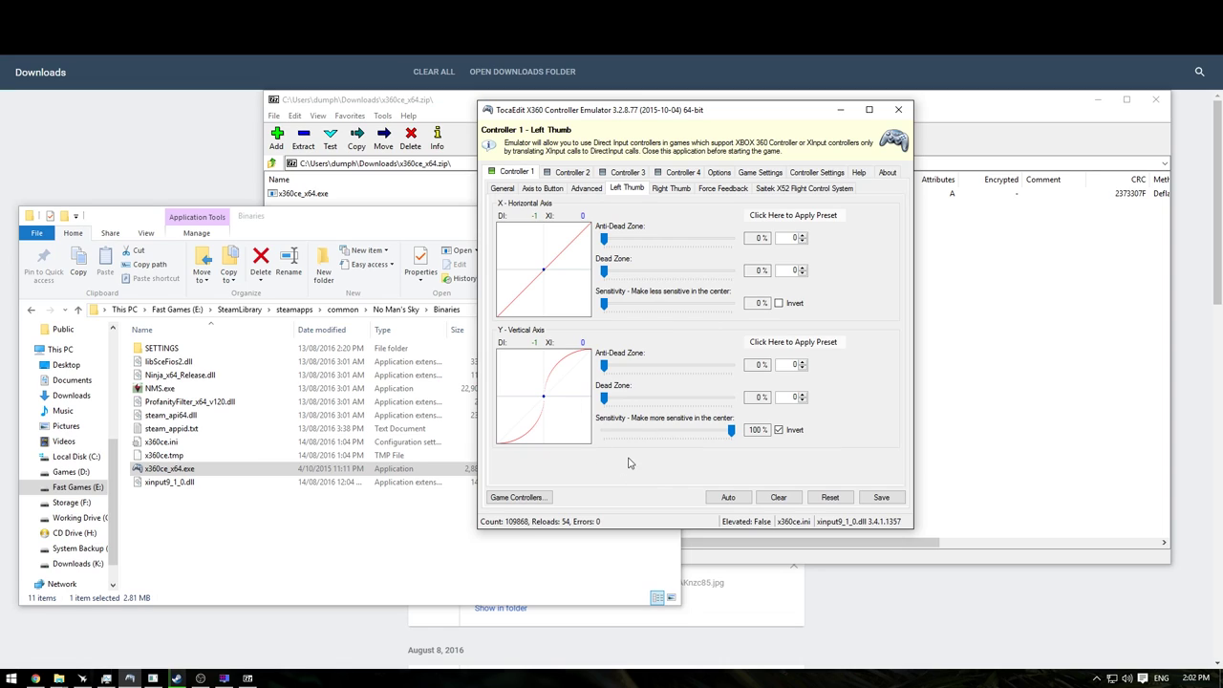
{"action": "left_click", "coordinate": [502, 187]}
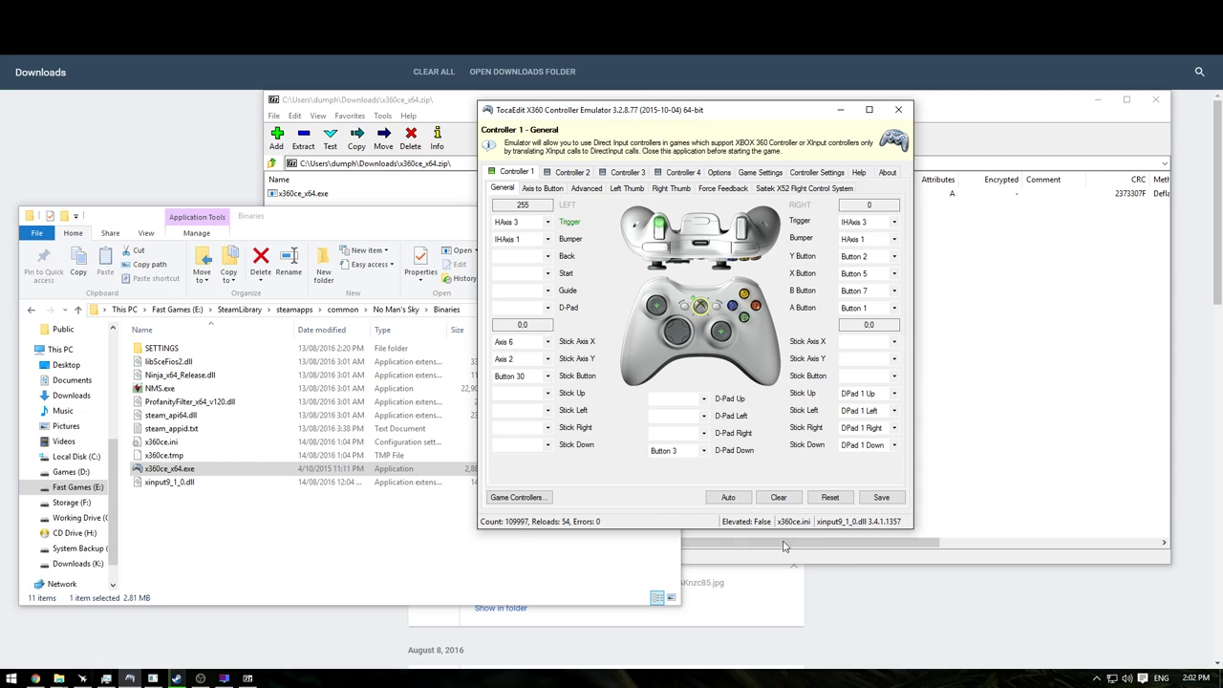
{"action": "left_click", "coordinate": [883, 498]}
Return to the game's Binaries folder and examine the x360ce_x64.exe and xinput9_1_0.dll files there.
{"action": "left_click", "coordinate": [232, 542]}
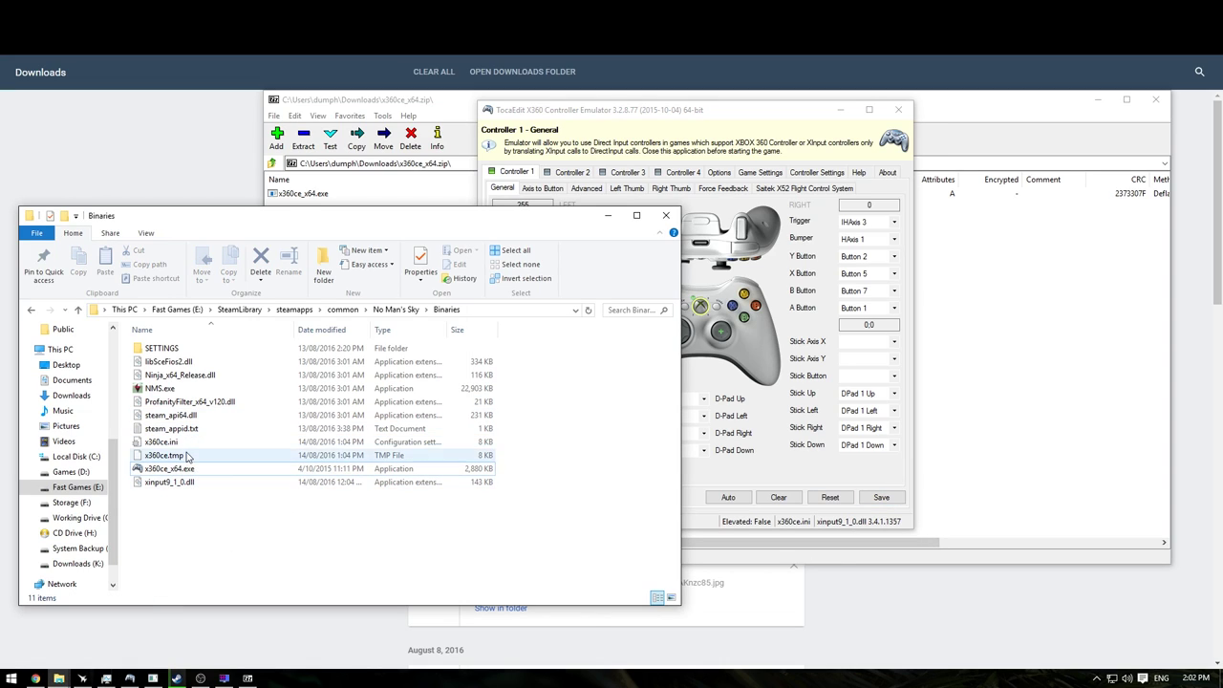
{"action": "left_click", "coordinate": [191, 469]}
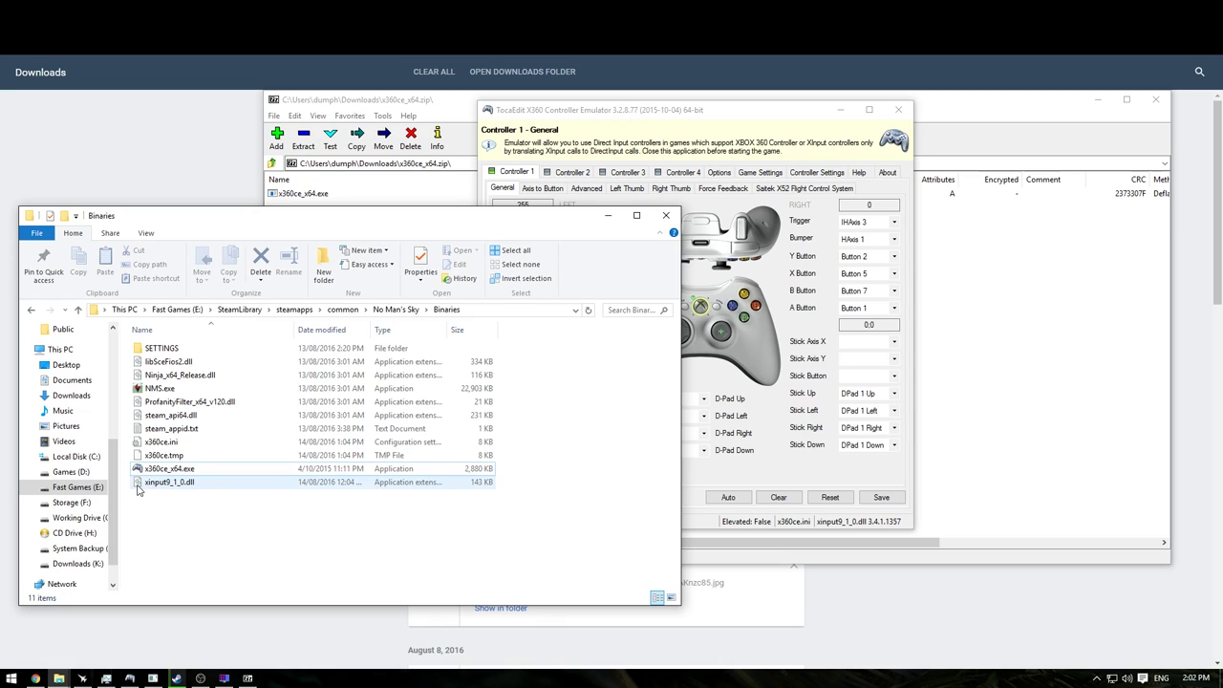
{"action": "left_click", "coordinate": [168, 483]}
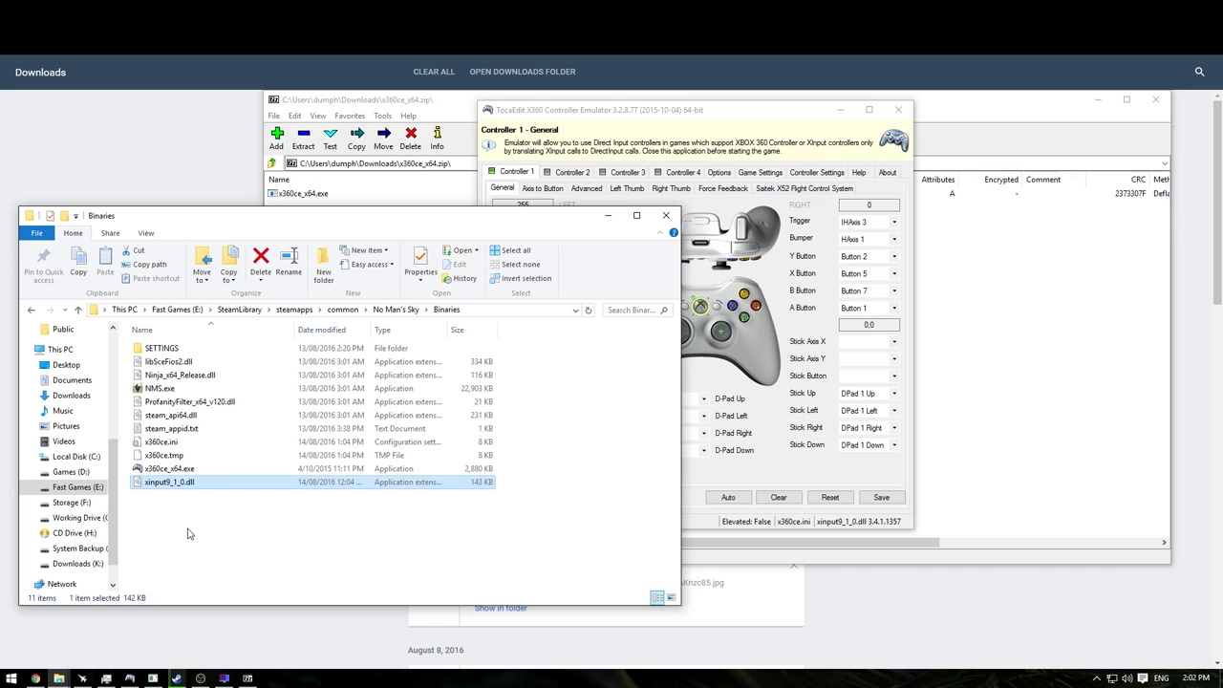
{"action": "left_click", "coordinate": [209, 534]}
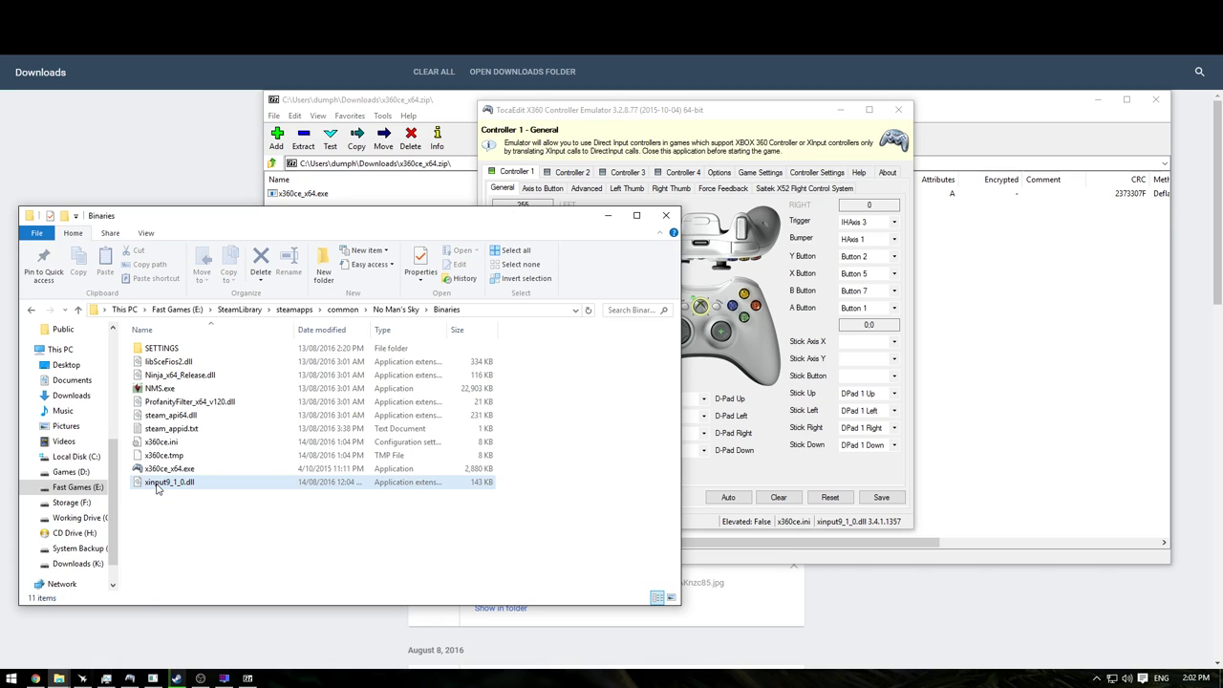
{"action": "left_click", "coordinate": [166, 484]}
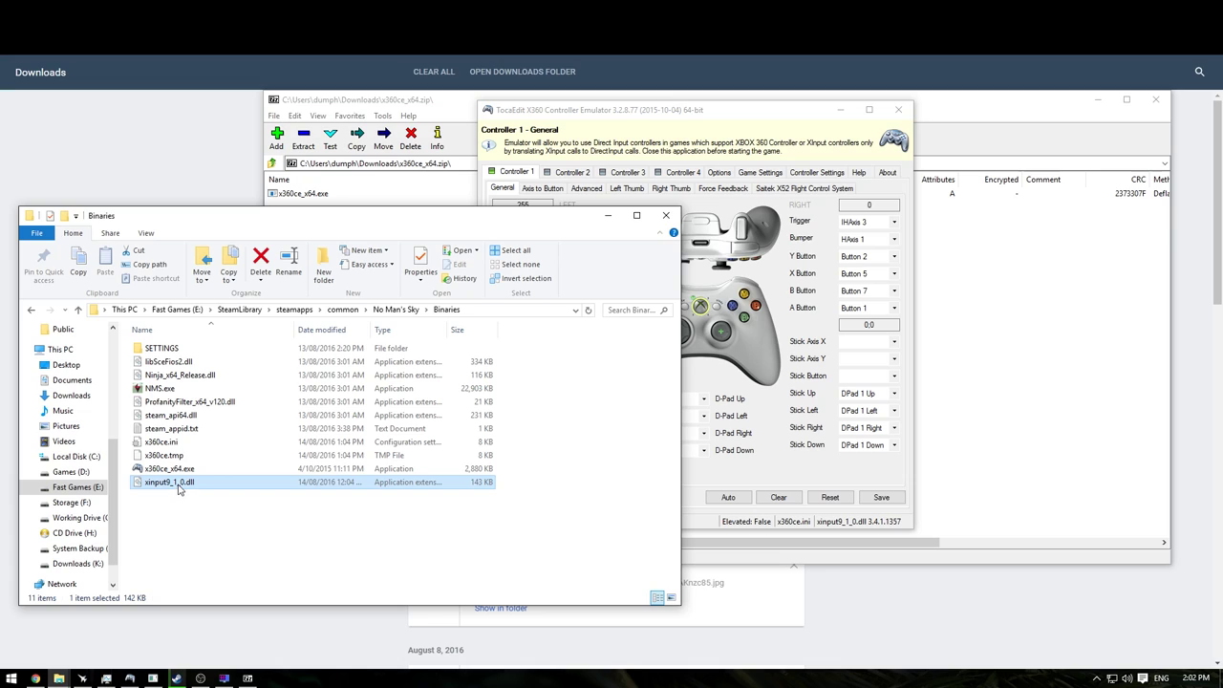
{"action": "left_click", "coordinate": [195, 532]}
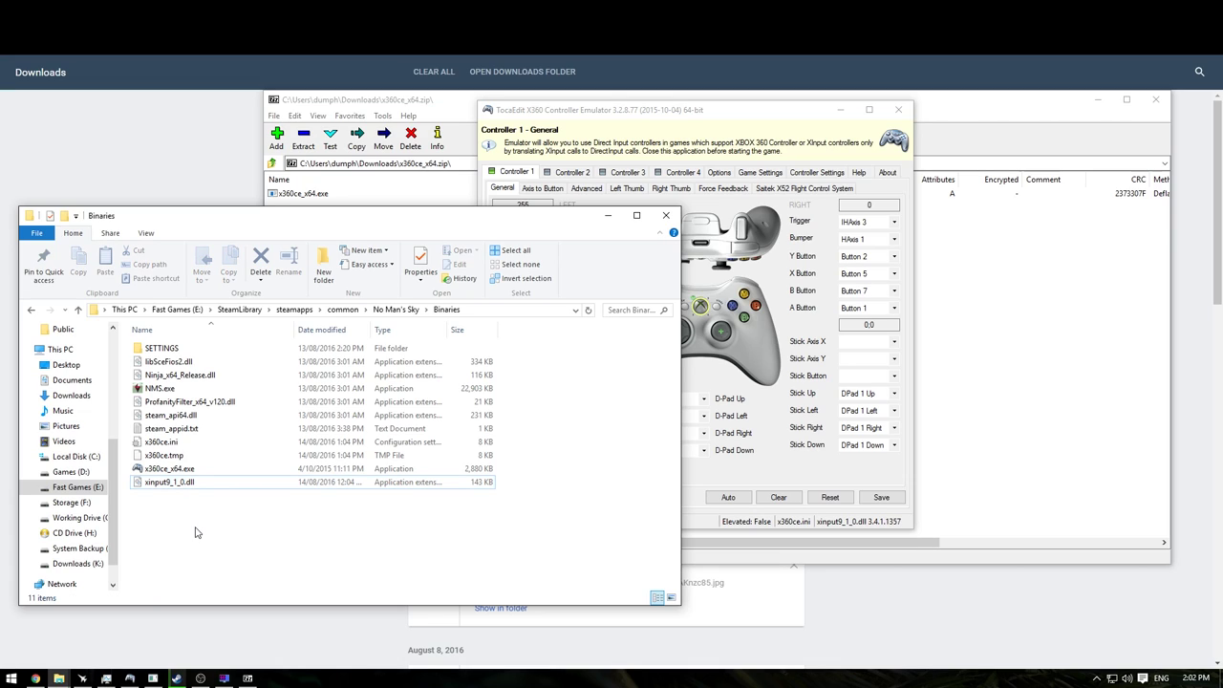
Switch to No Man's Sky and accelerate the starship forward towards the asteroids.
{"action": "left_click", "coordinate": [740, 477]}
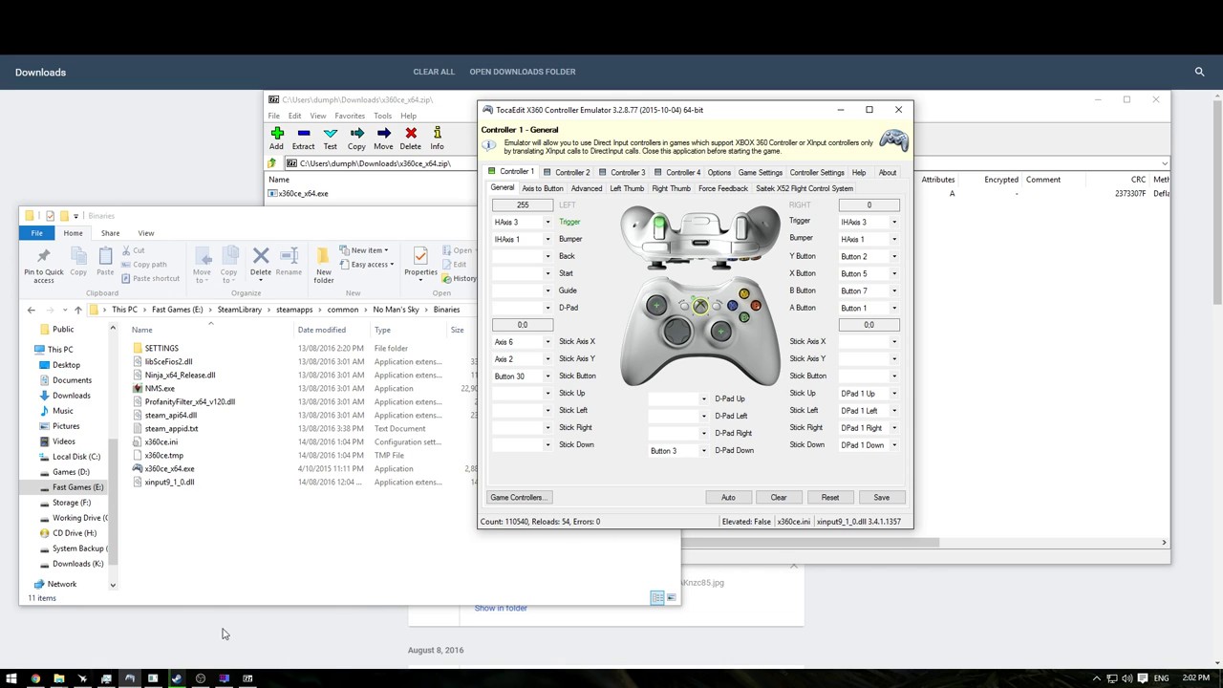
{"action": "left_click", "coordinate": [129, 679]}
{"action": "key", "text": "w"}
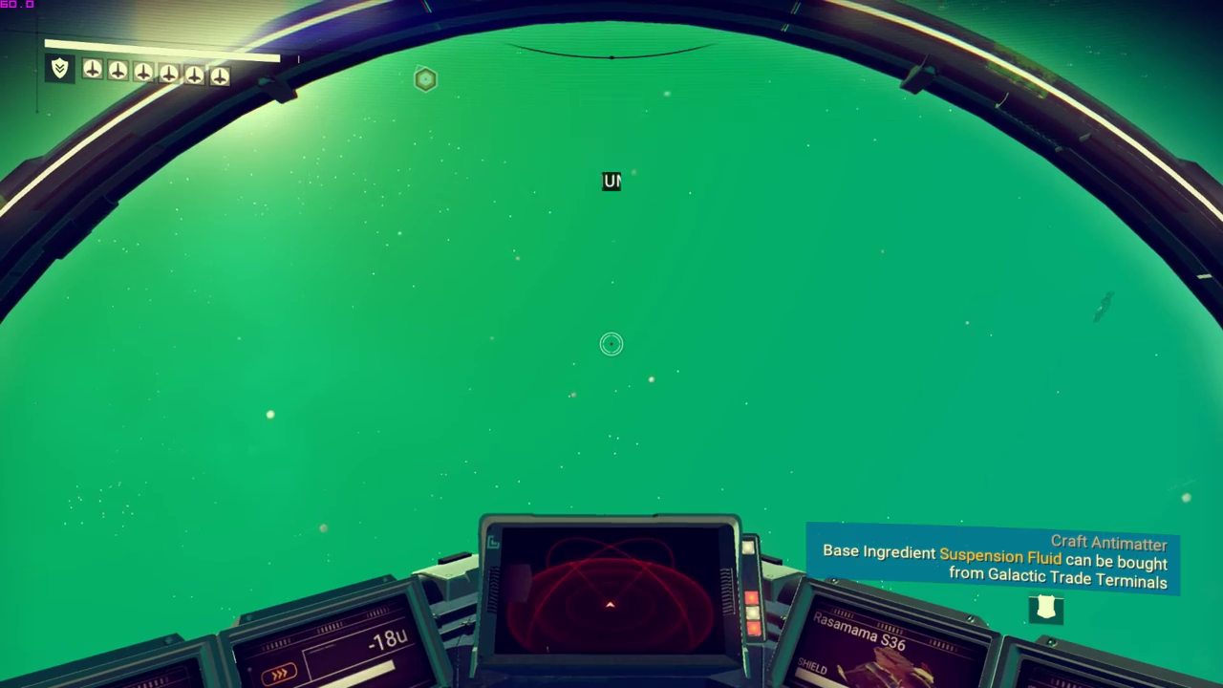
{"action": "key", "text": "w"}
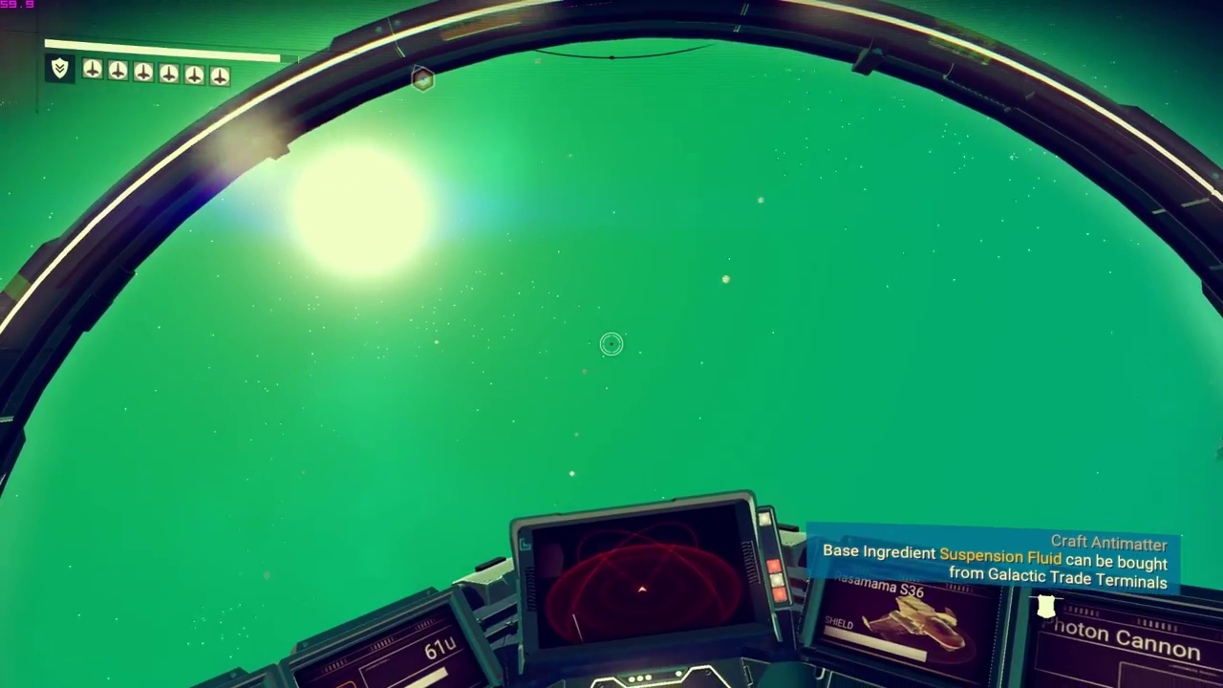
{"action": "key", "text": "w"}
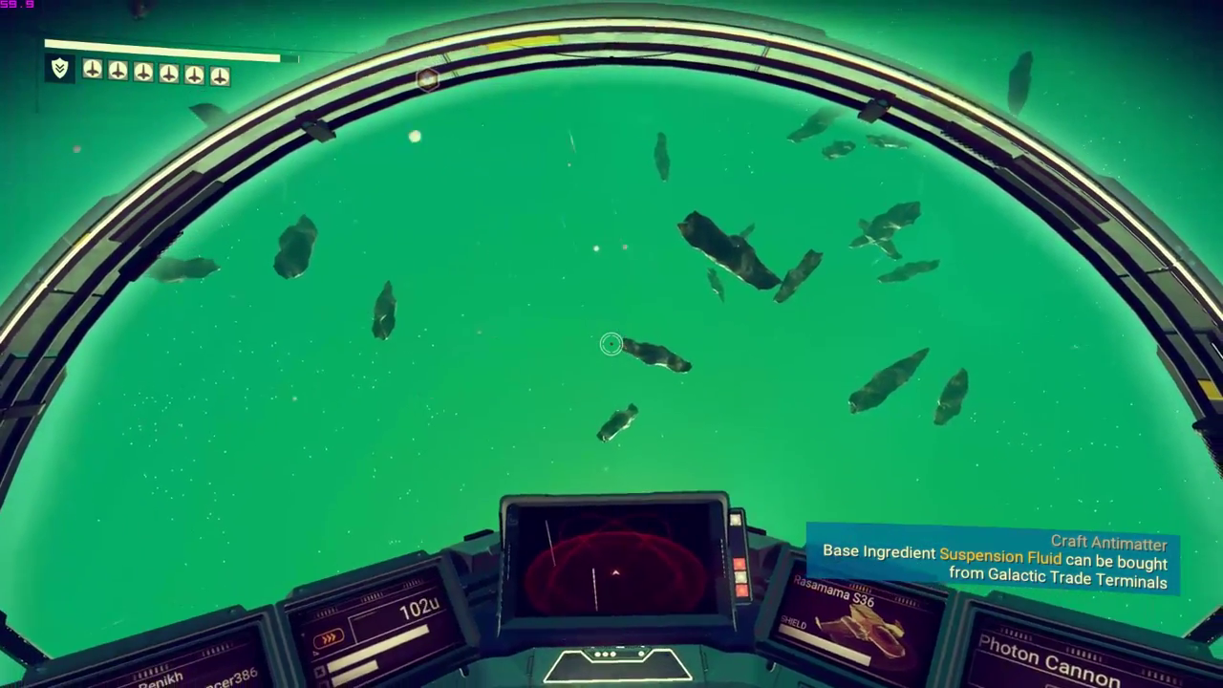
Fly through the asteroid field and shoot asteroids with the Photon Cannon to collect Thamium9.
{"action": "left_click", "coordinate": [611, 344]}
{"action": "key", "text": "w"}
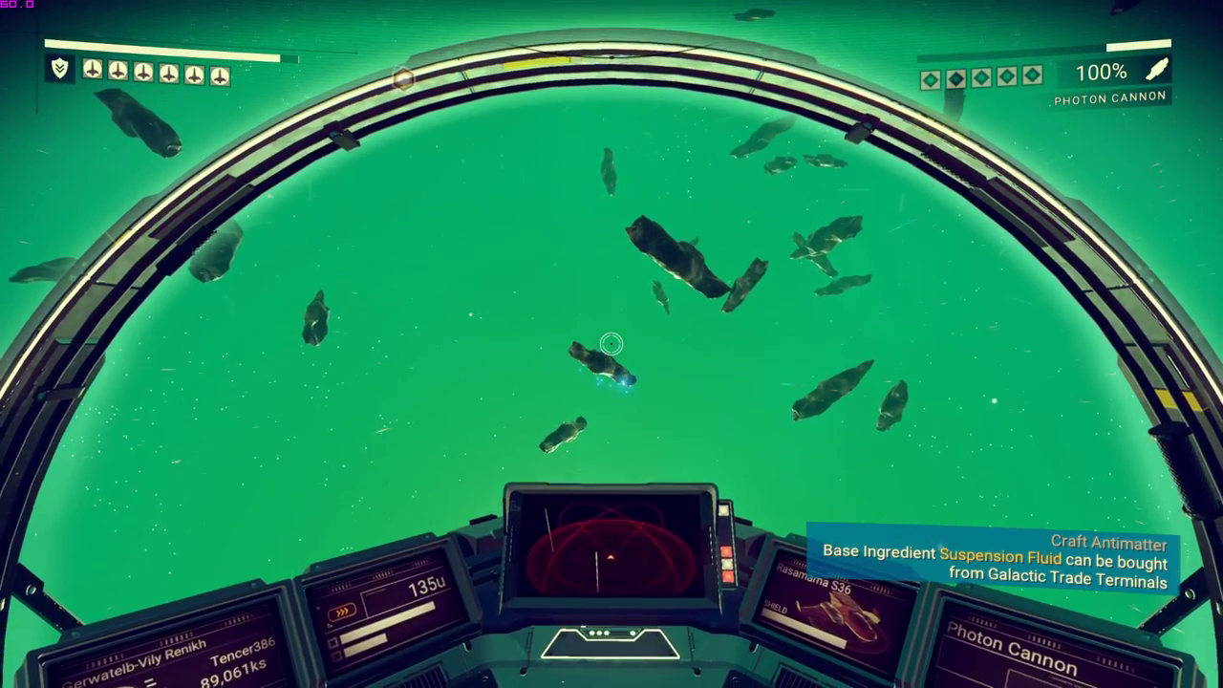
{"action": "key", "text": "w"}
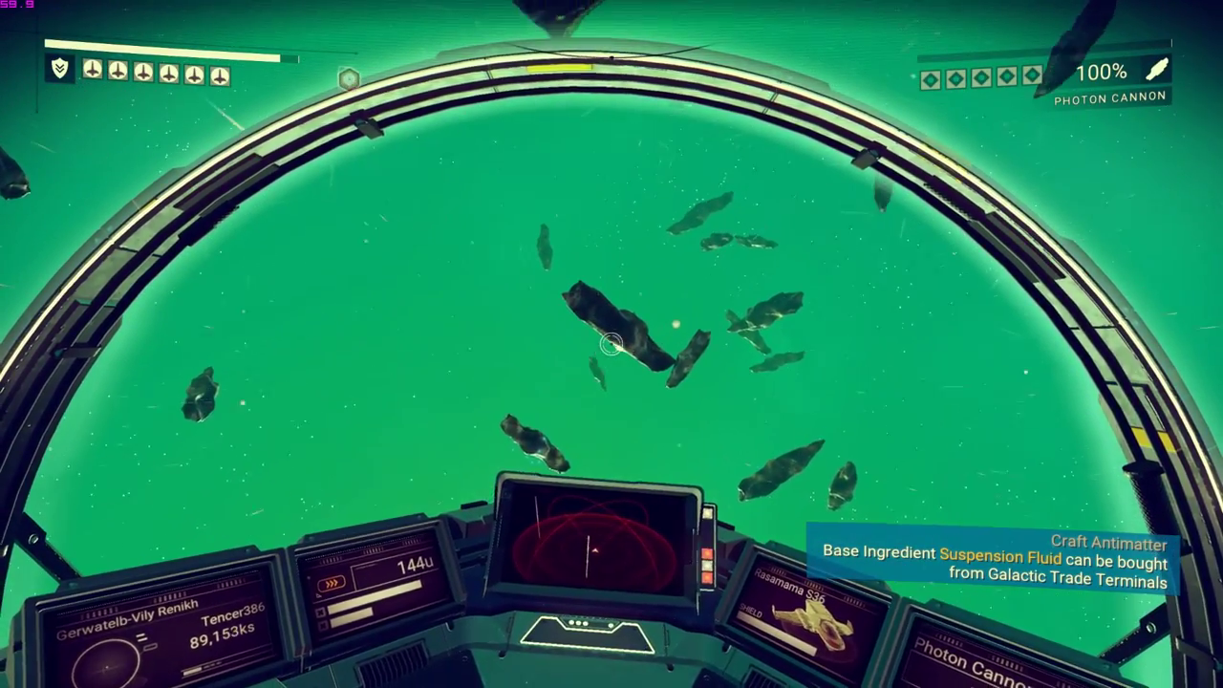
{"action": "key", "text": "w"}
{"action": "left_click", "coordinate": [611, 344]}
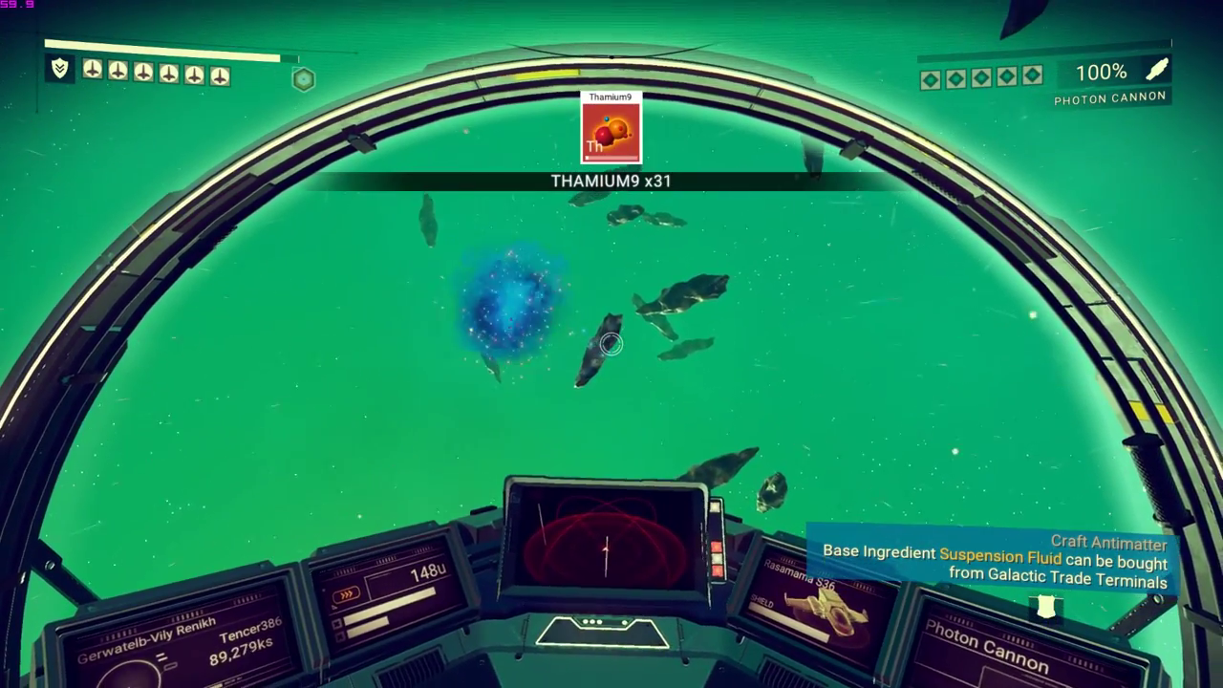
{"action": "left_click", "coordinate": [611, 344]}
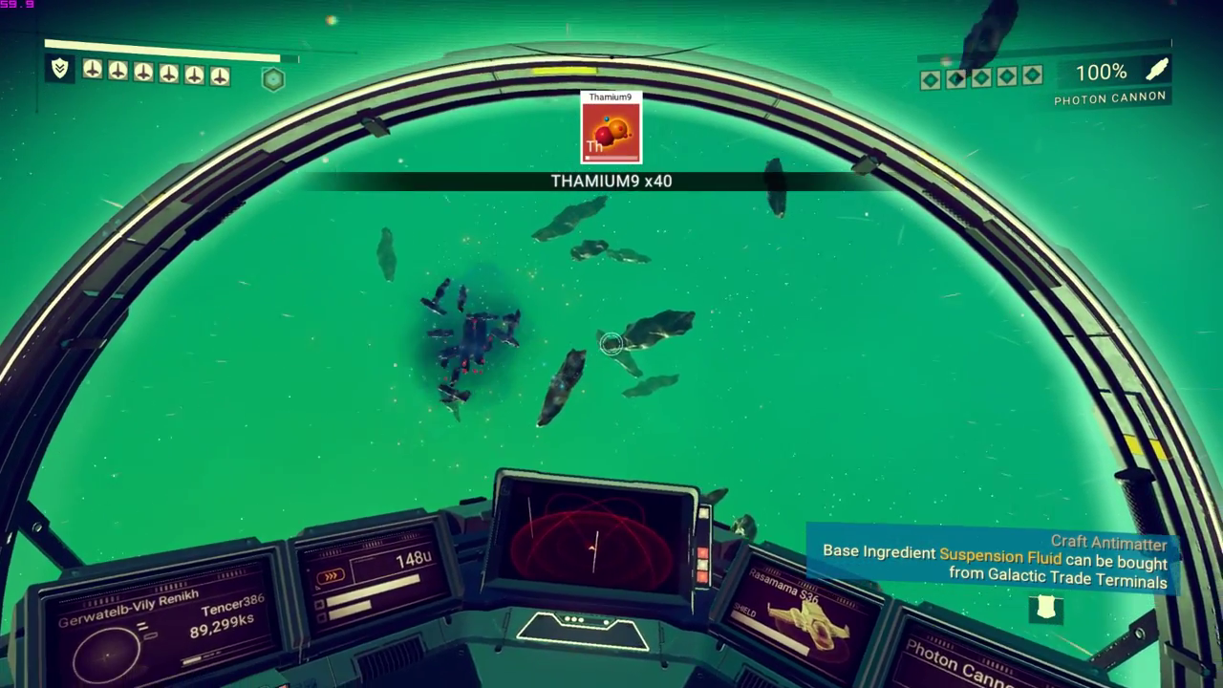
{"action": "left_click", "coordinate": [611, 344]}
{"action": "left_click", "coordinate": [611, 344]}
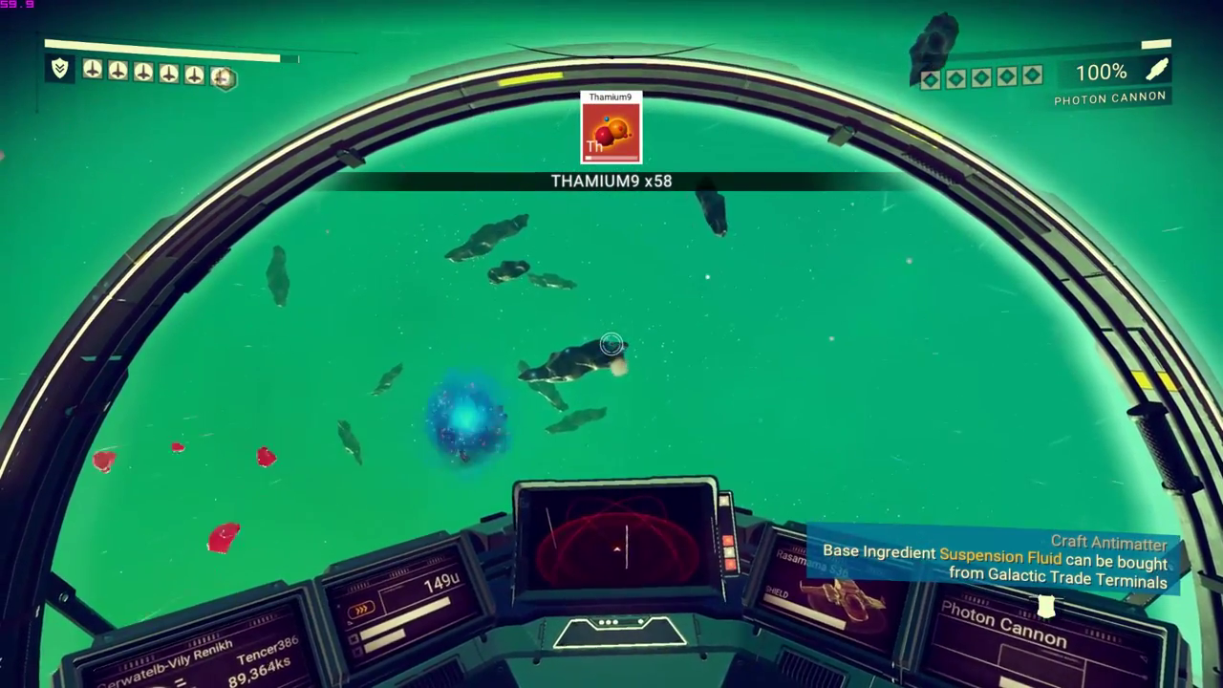
{"action": "left_click", "coordinate": [612, 344]}
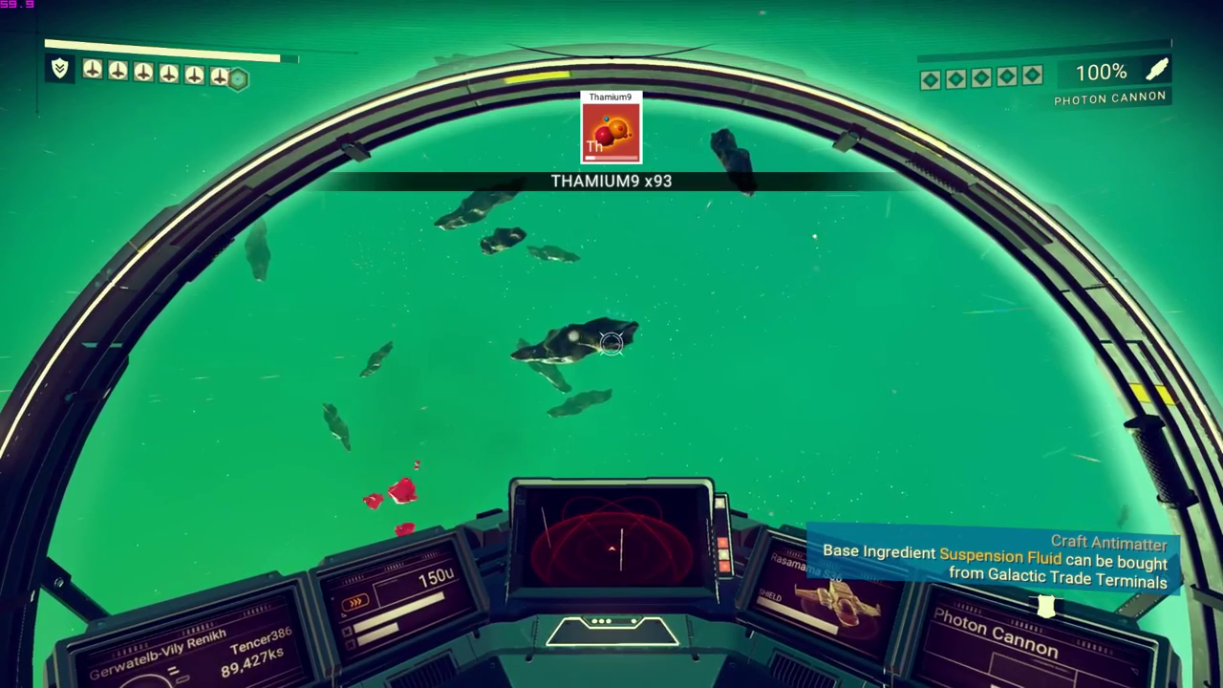
{"action": "left_click", "coordinate": [612, 344]}
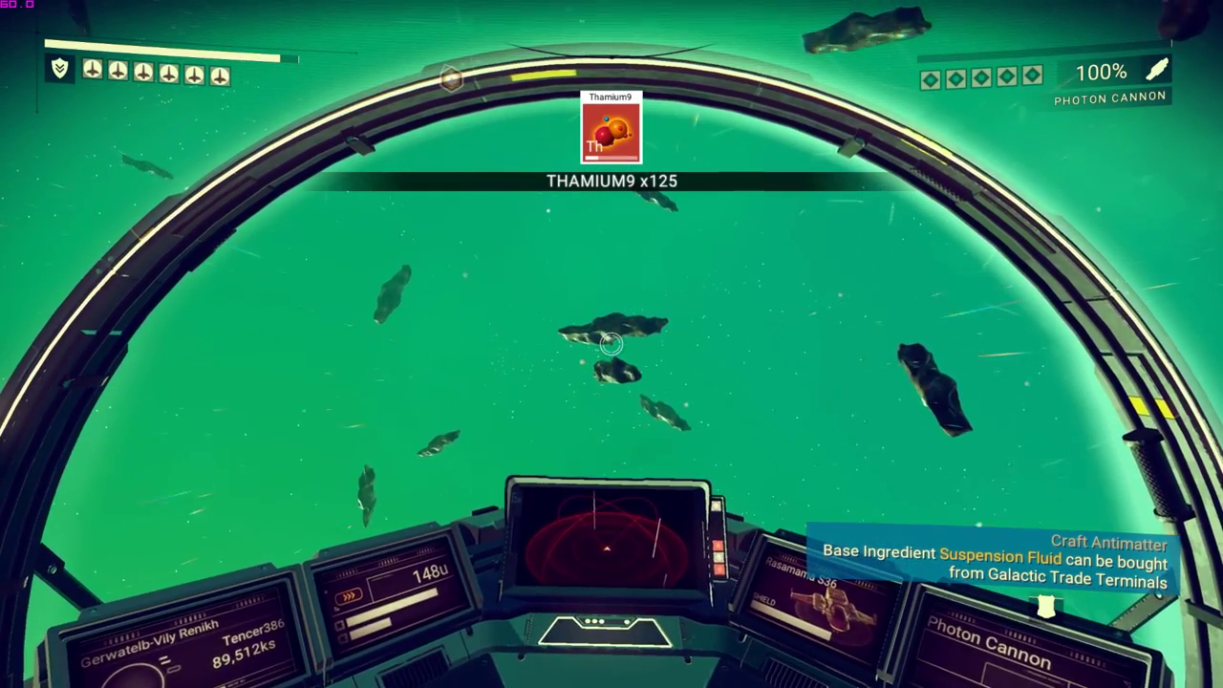
{"action": "left_click", "coordinate": [612, 344]}
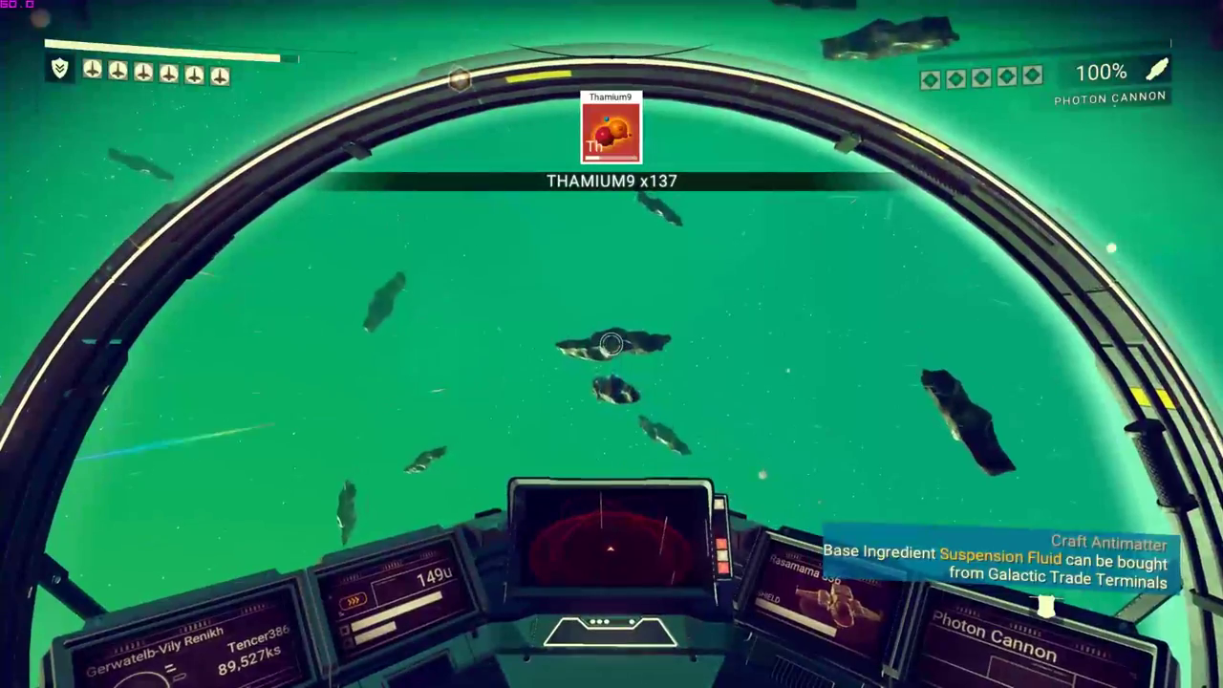
{"action": "left_click", "coordinate": [611, 344]}
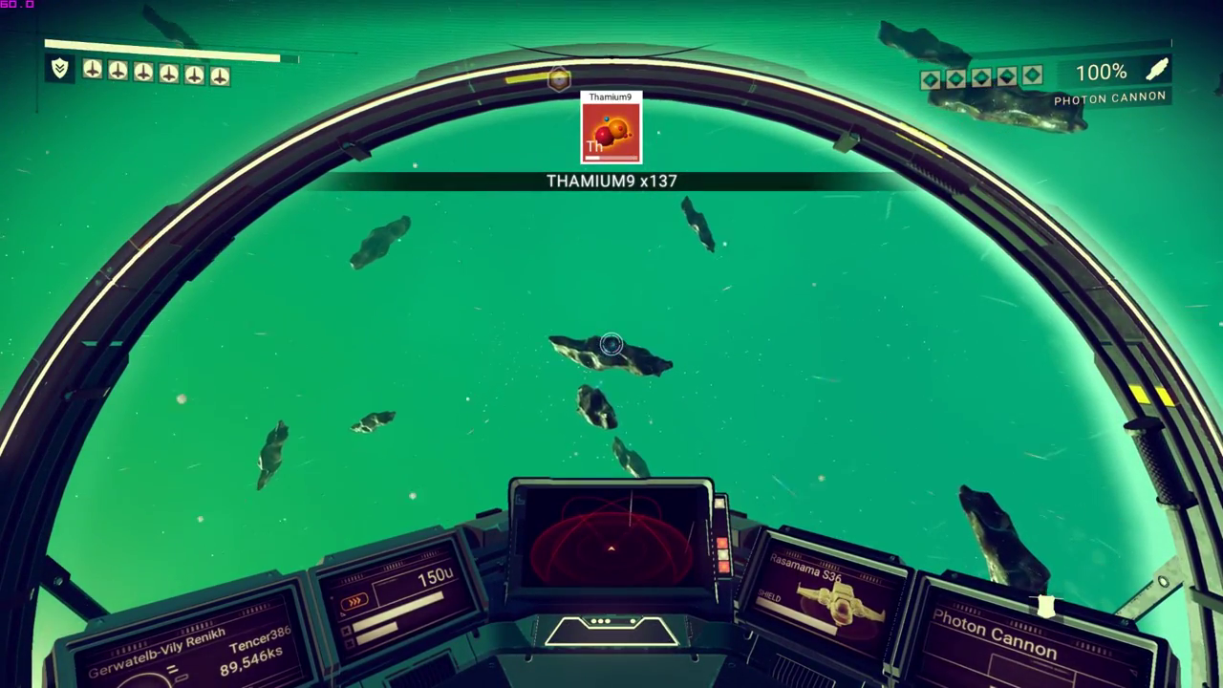
{"action": "left_click", "coordinate": [612, 344]}
{"action": "left_click", "coordinate": [612, 344]}
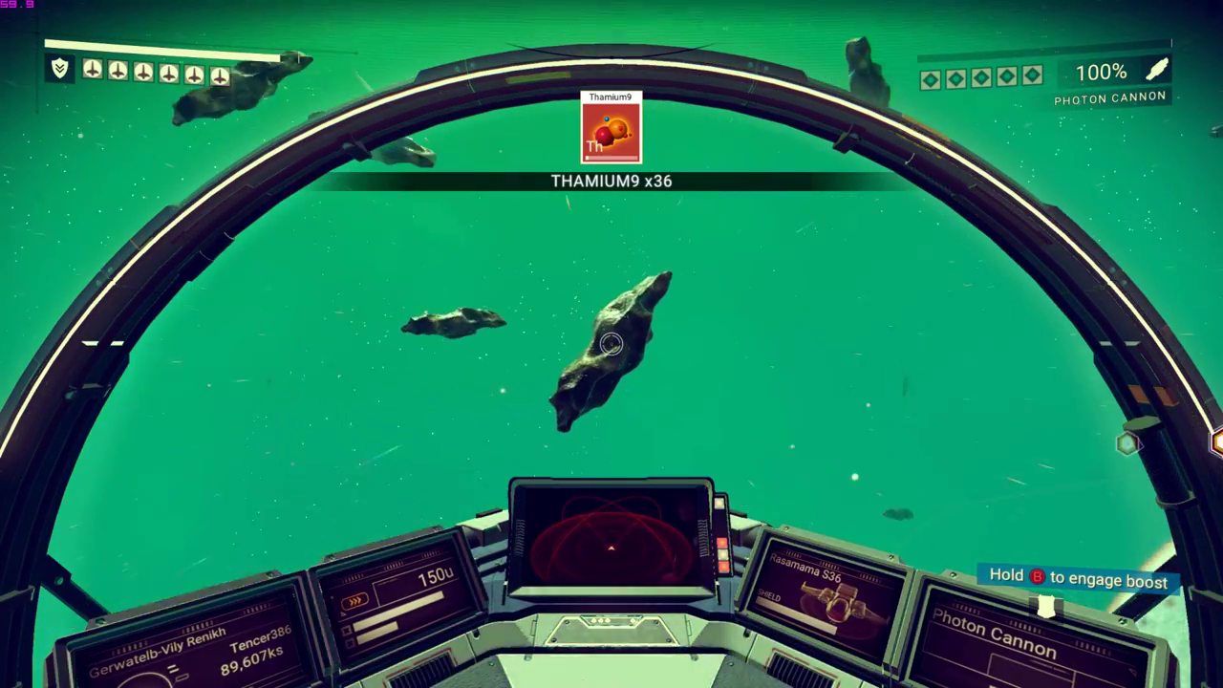
{"action": "left_click", "coordinate": [611, 344]}
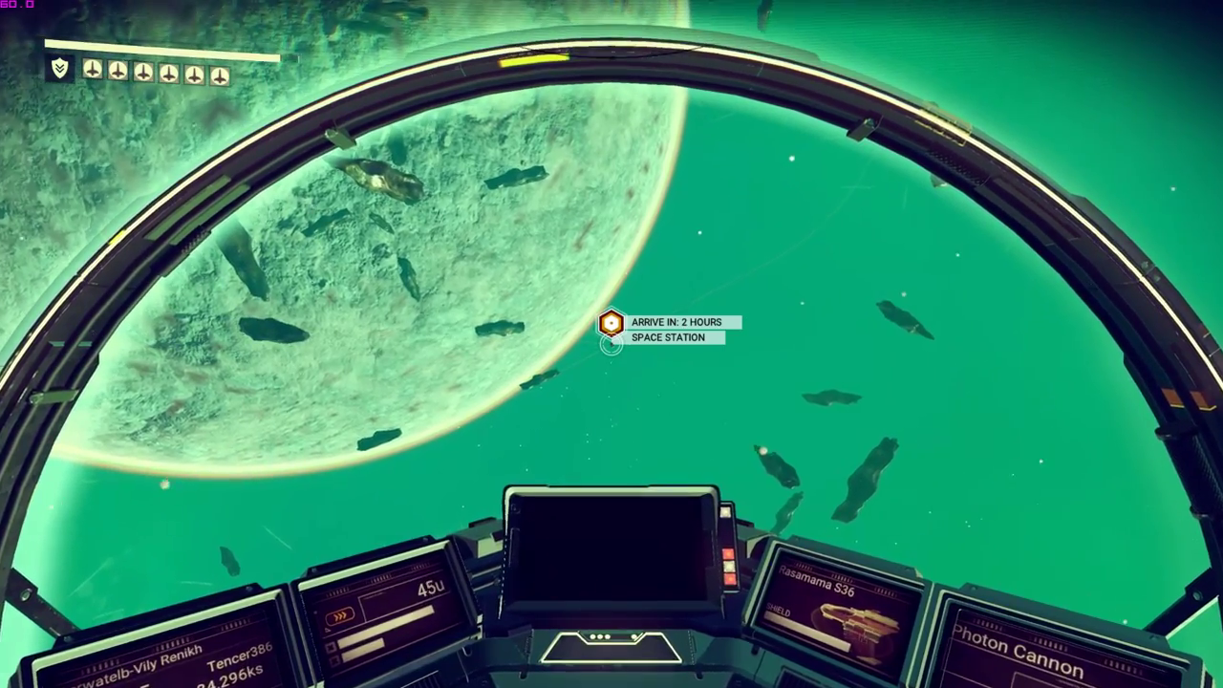
Brake the starship while facing the space station marker and reverse it away.
{"action": "key", "text": "s"}
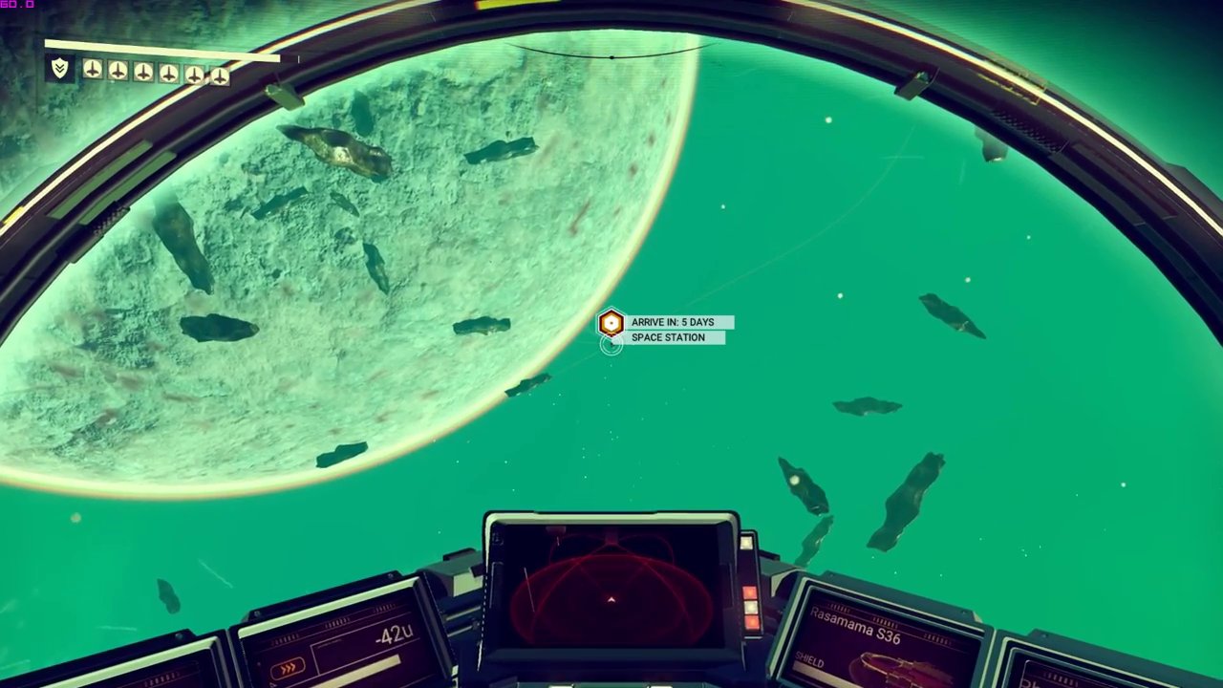
{"action": "key", "text": "s"}
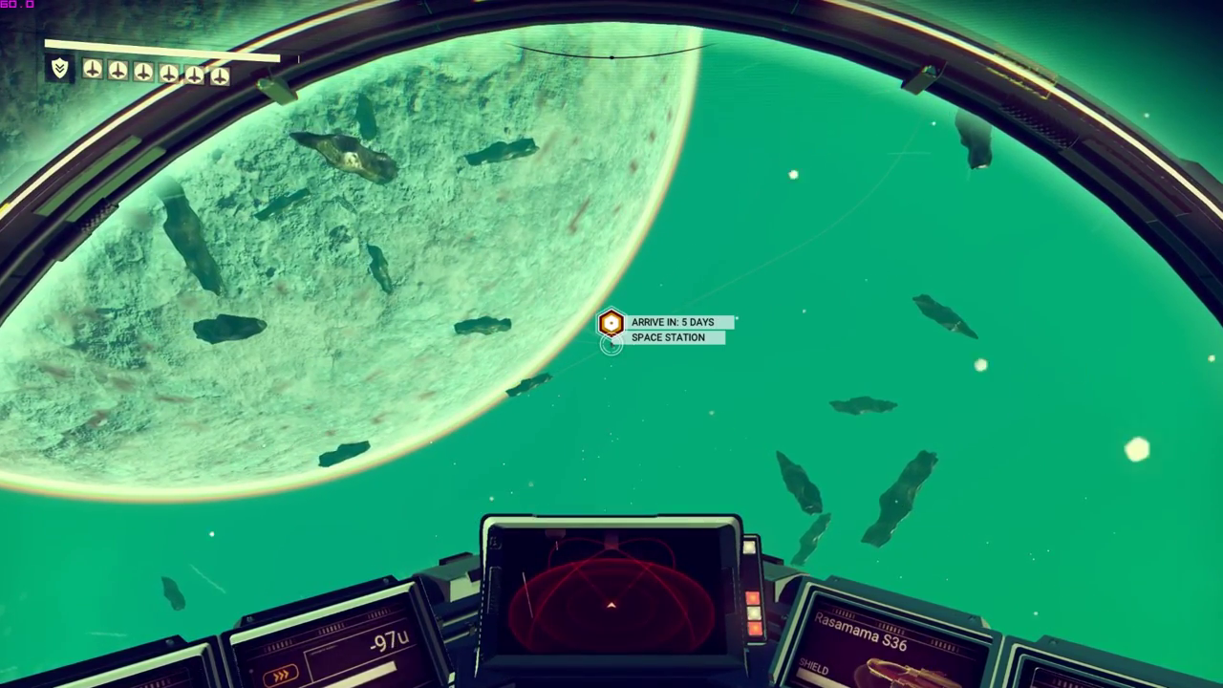
Keep reversing the starship at increasing speed with the space station marker straight ahead.
{"action": "key", "text": "s"}
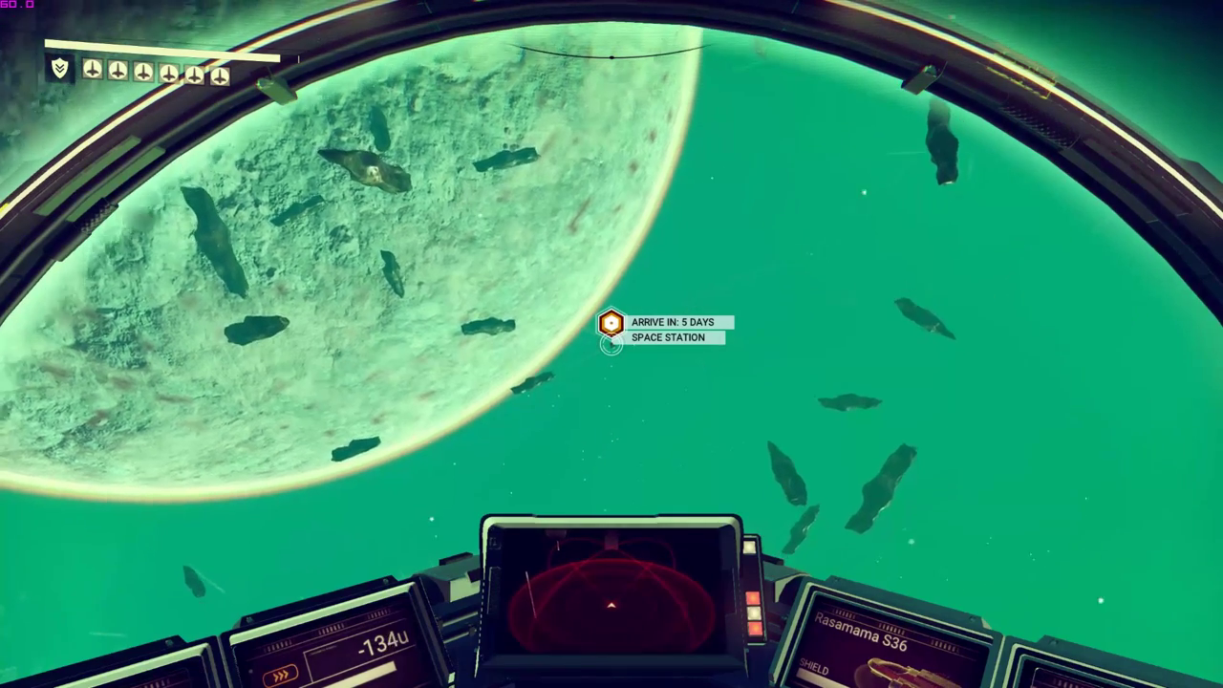
{"action": "key", "text": "s"}
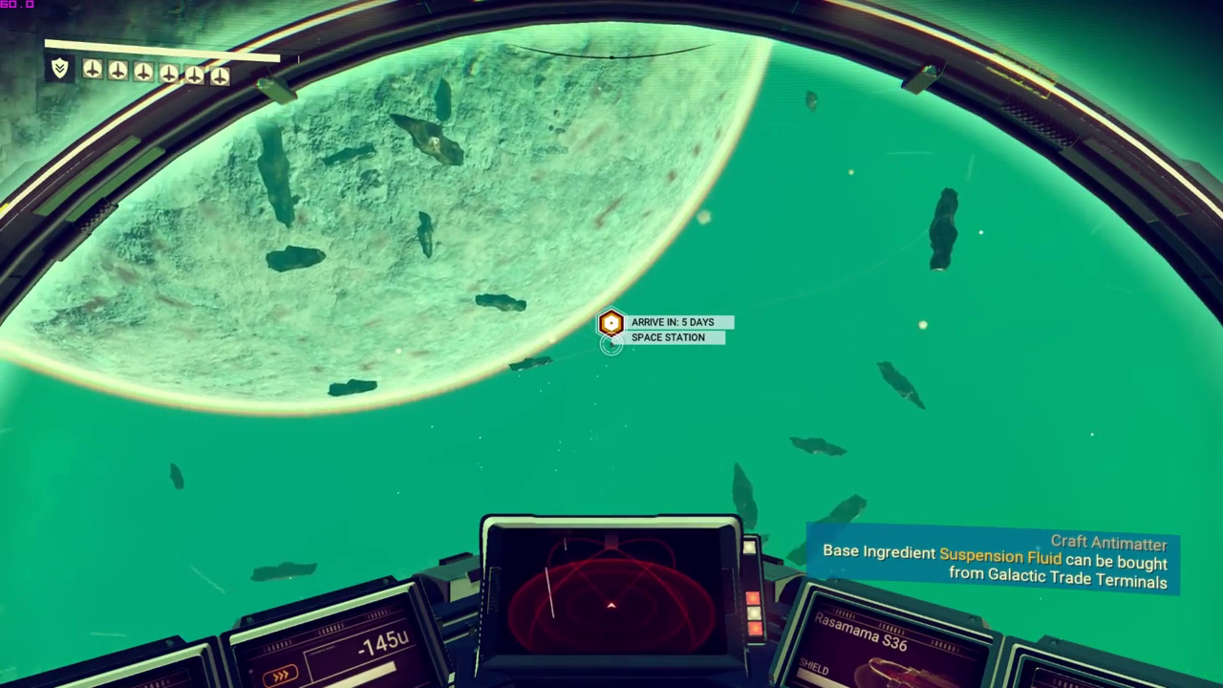
{"action": "key", "text": "s"}
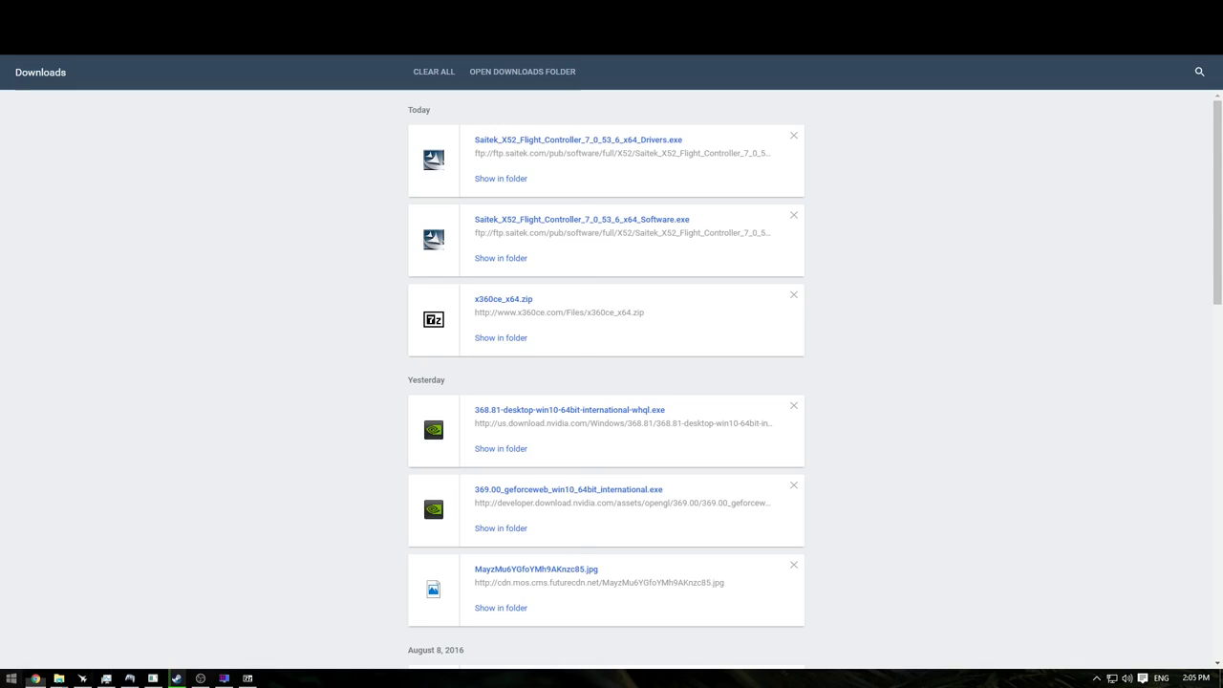
Switch to the desktop, launch the Saitek Profile Editor from the installed apps and dismiss its startup tip.
{"action": "key", "text": "super"}
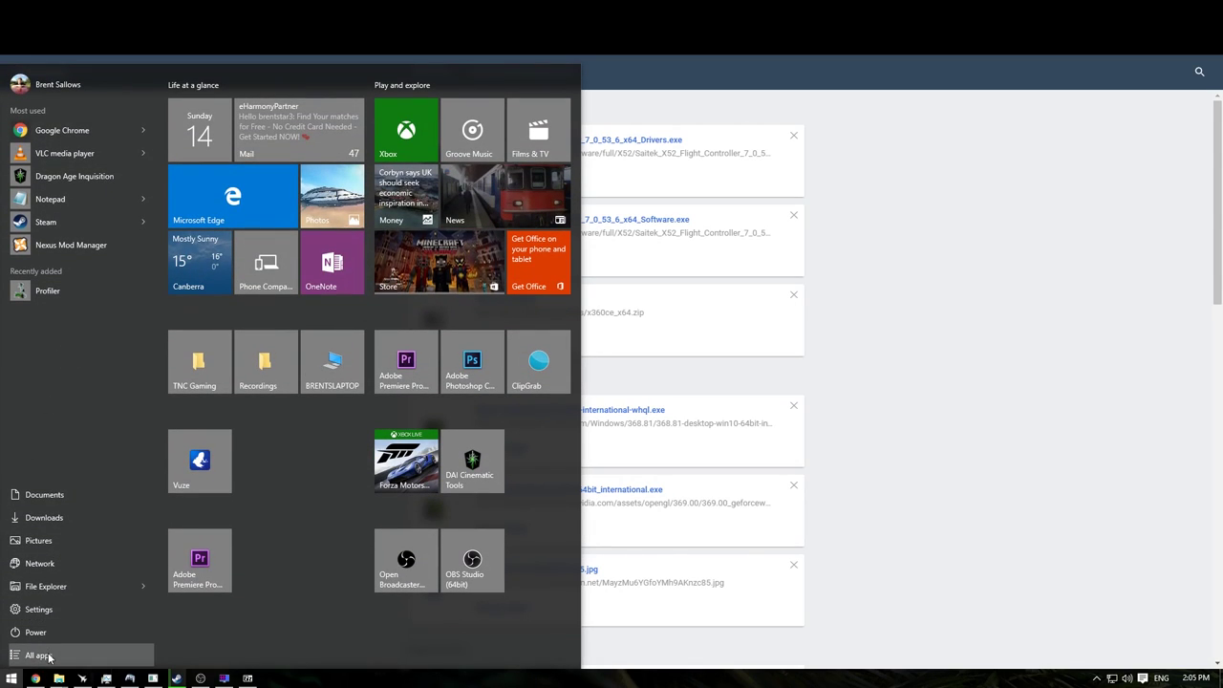
{"action": "left_click", "coordinate": [38, 655]}
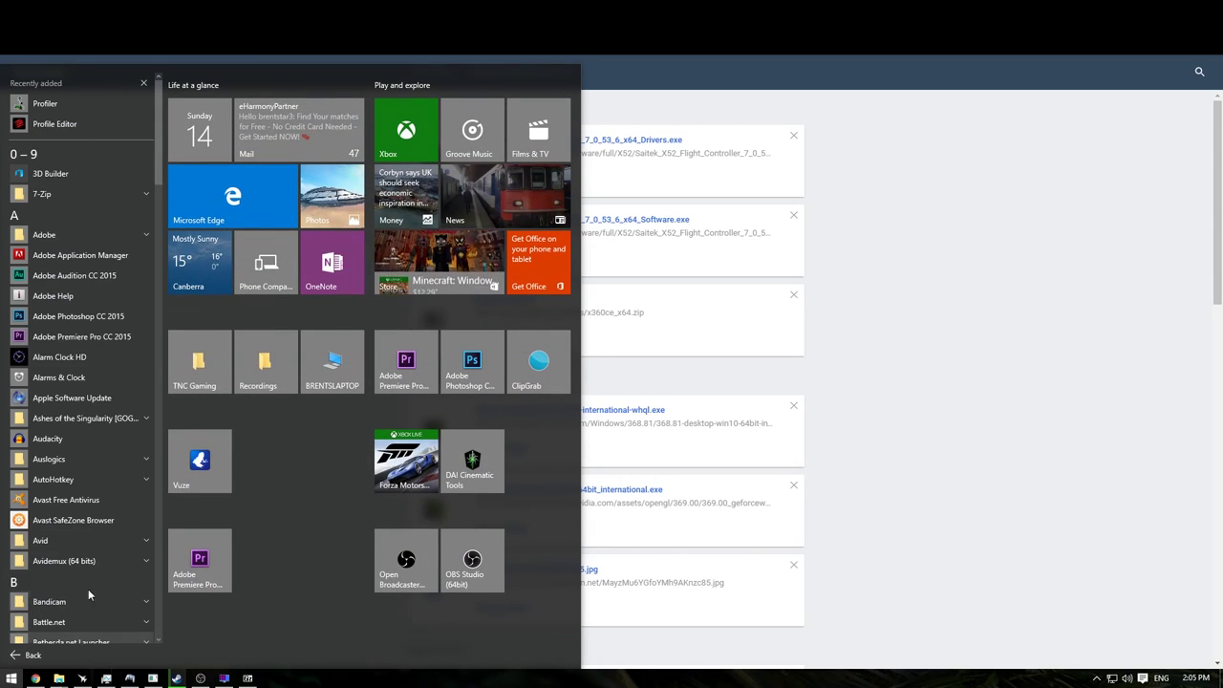
{"action": "left_click", "coordinate": [116, 130]}
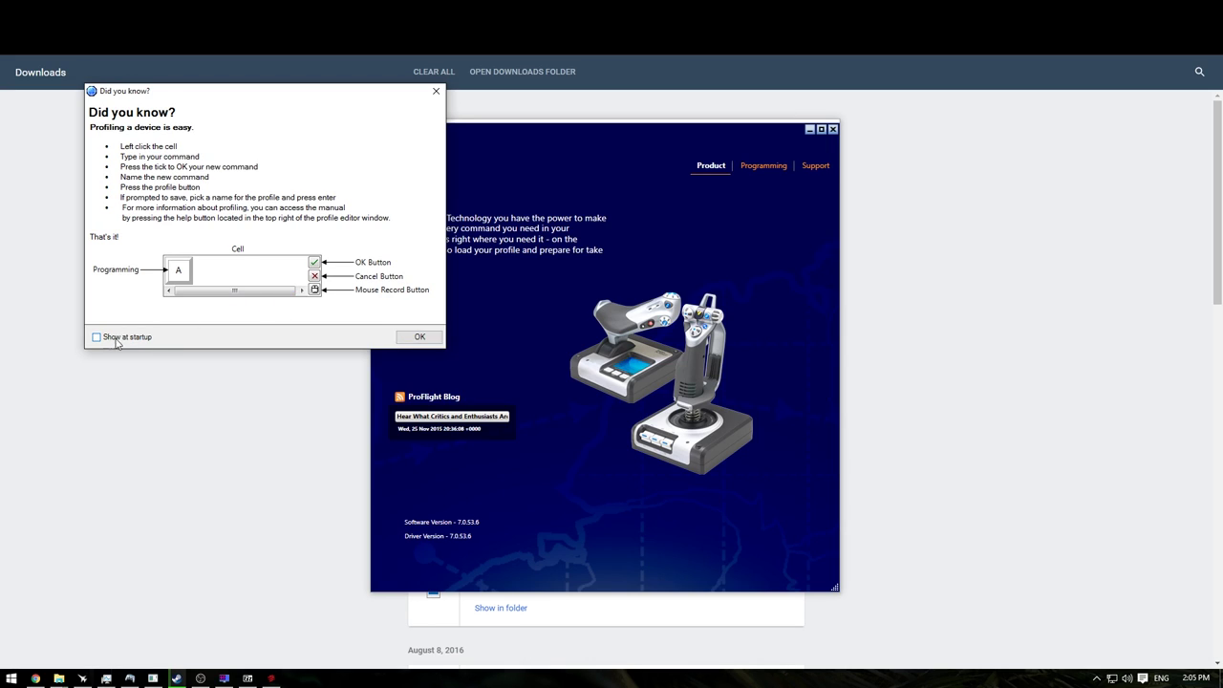
{"action": "left_click", "coordinate": [428, 337]}
Show the X52 programming for Mode 1 and open the Pulse Jump command assigned to Fire E.
{"action": "left_click", "coordinate": [765, 166]}
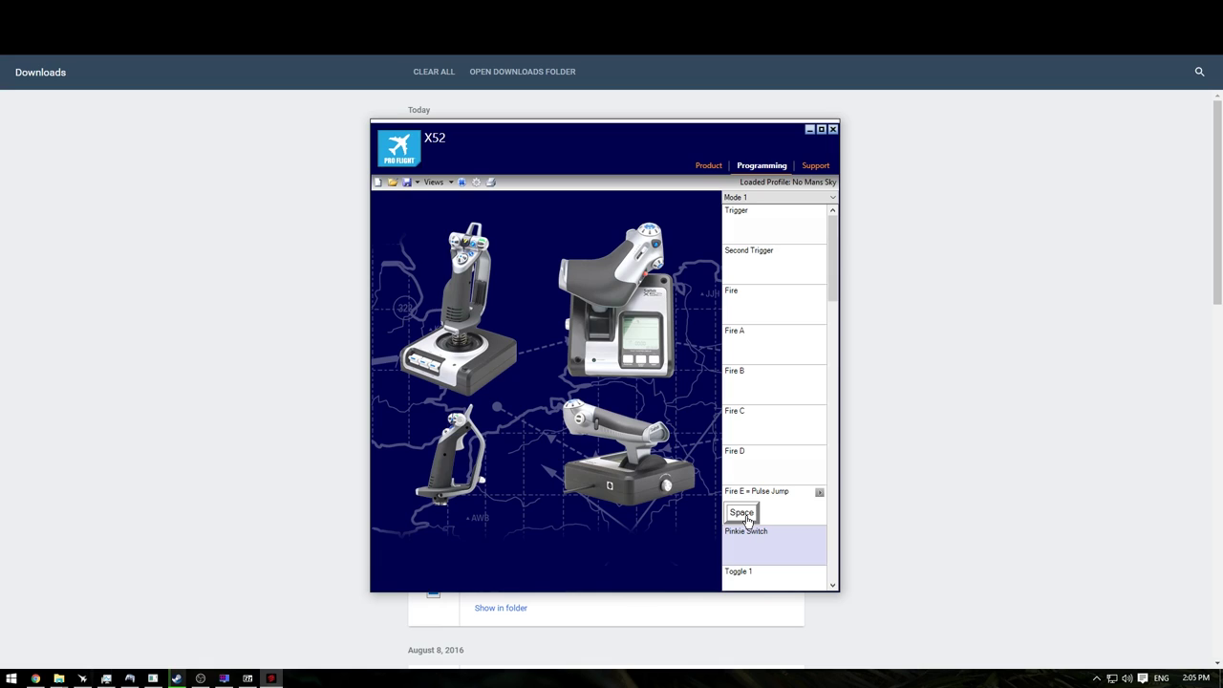
{"action": "left_click", "coordinate": [748, 519]}
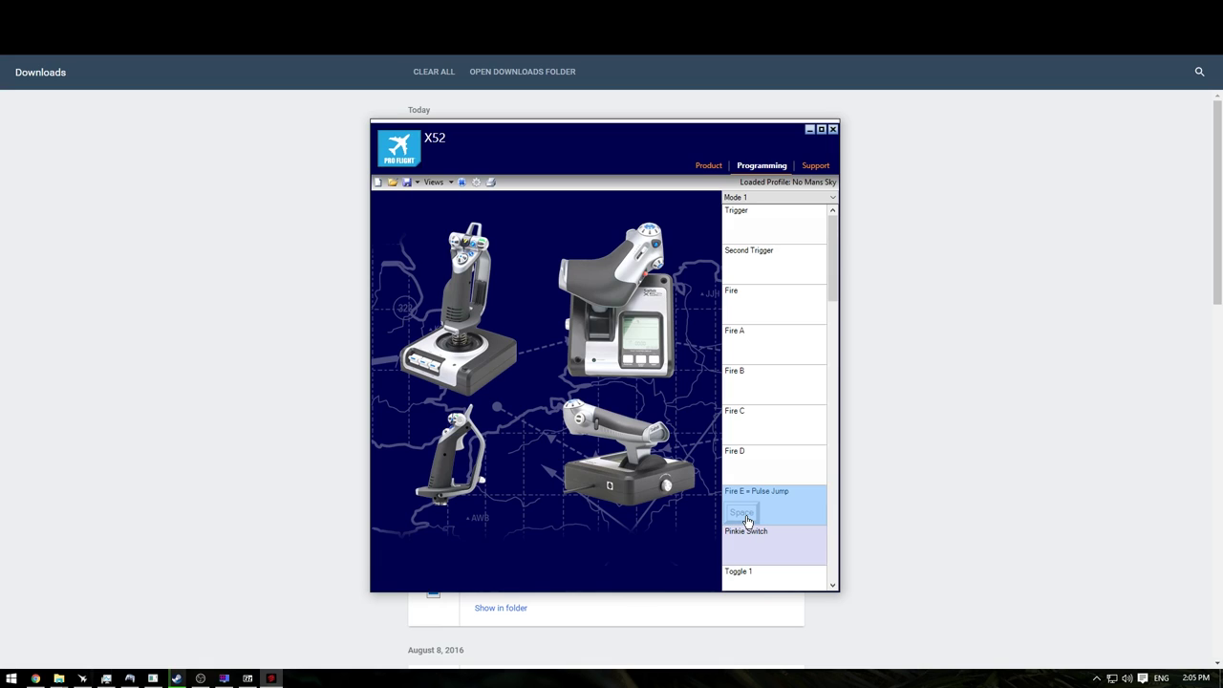